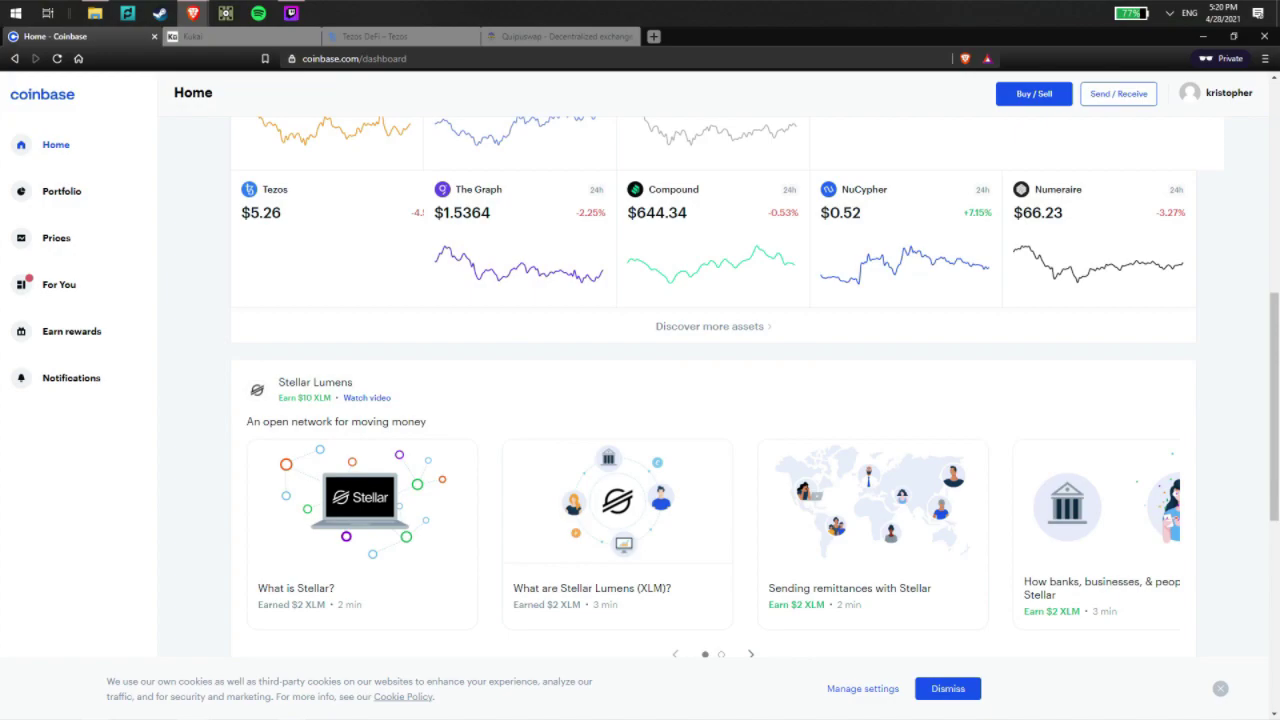
Step: Set up a $10 Tezos purchase in Coinbase's Buy / Sell panel
left_click(1023, 96)
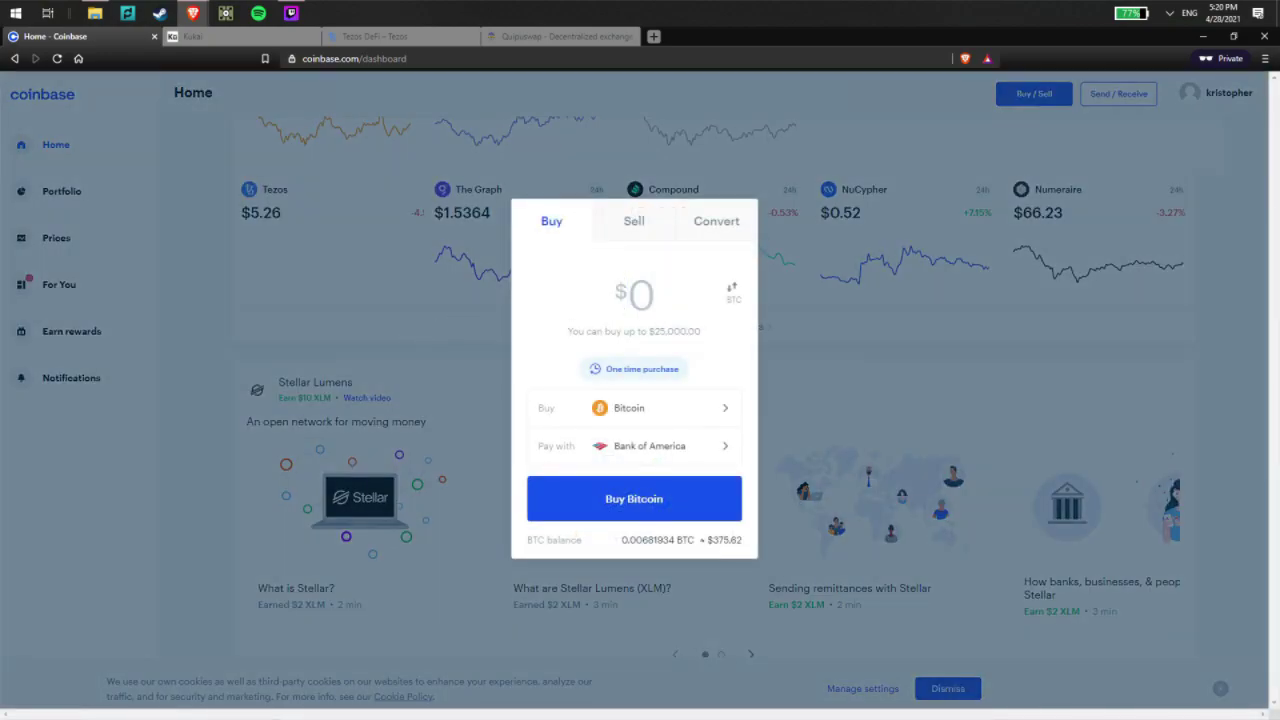
left_click(660, 408)
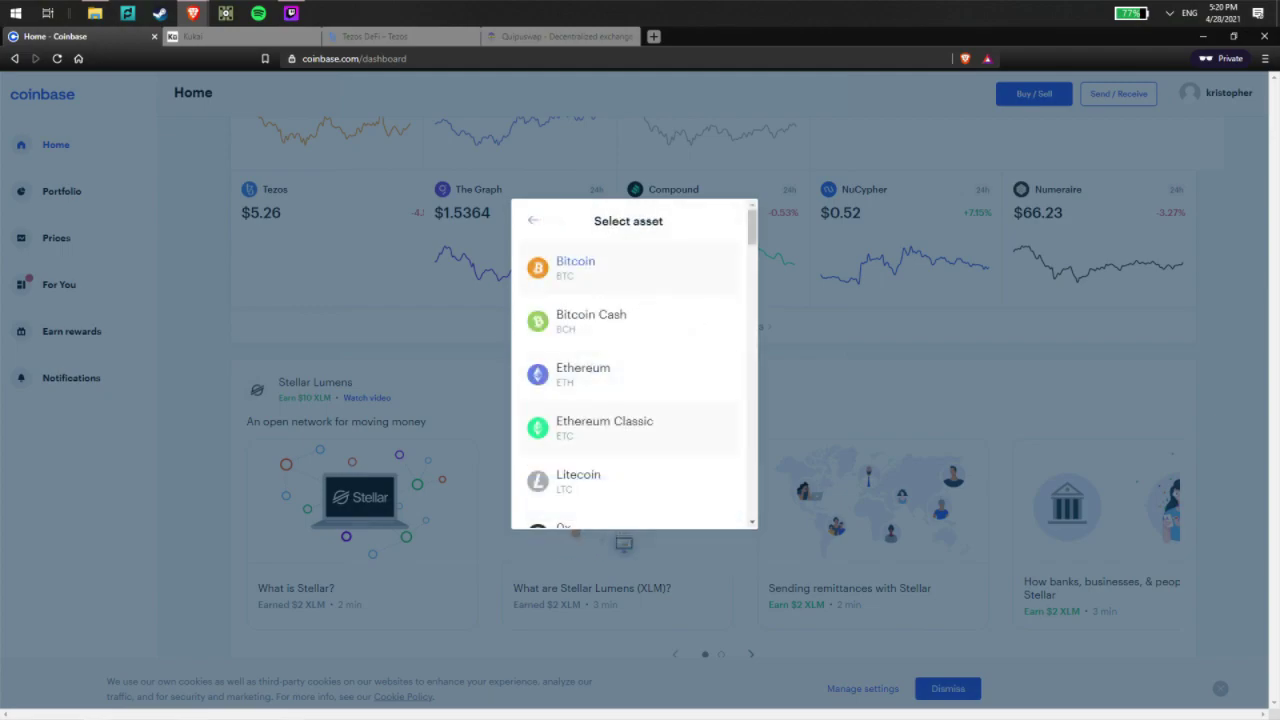
scroll(634, 365, "down", 10)
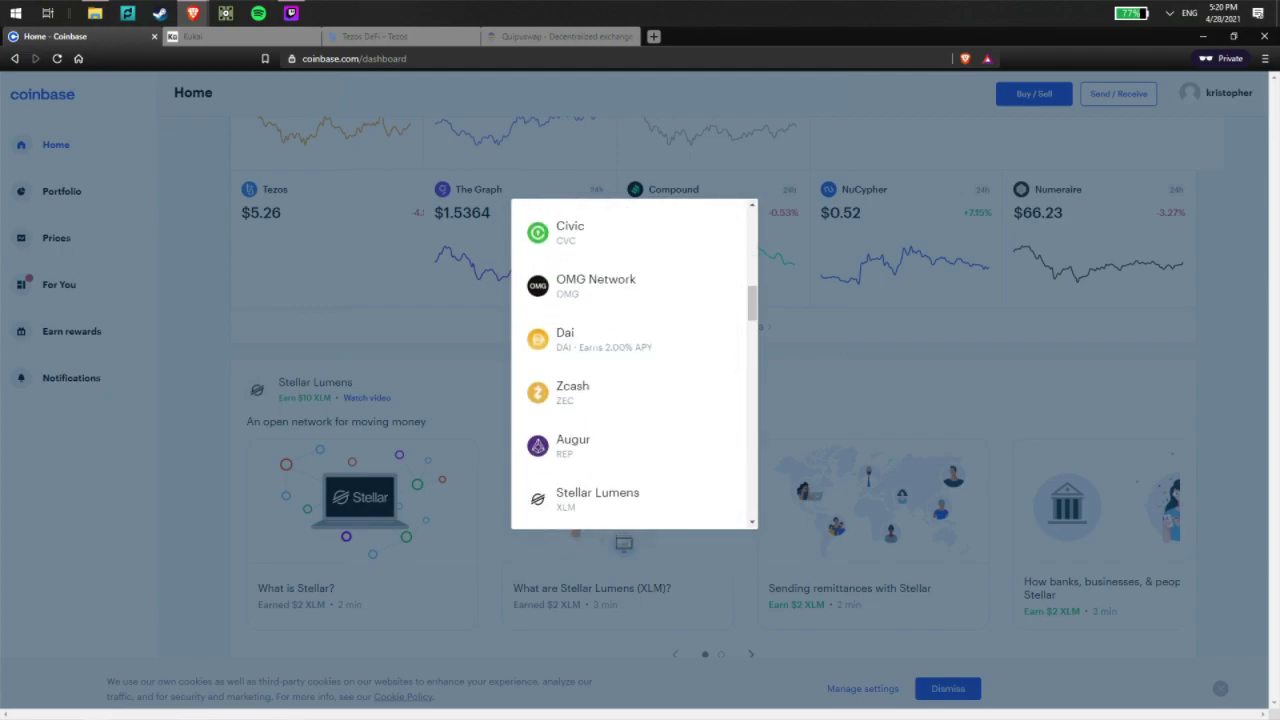
scroll(634, 365, "down", 6)
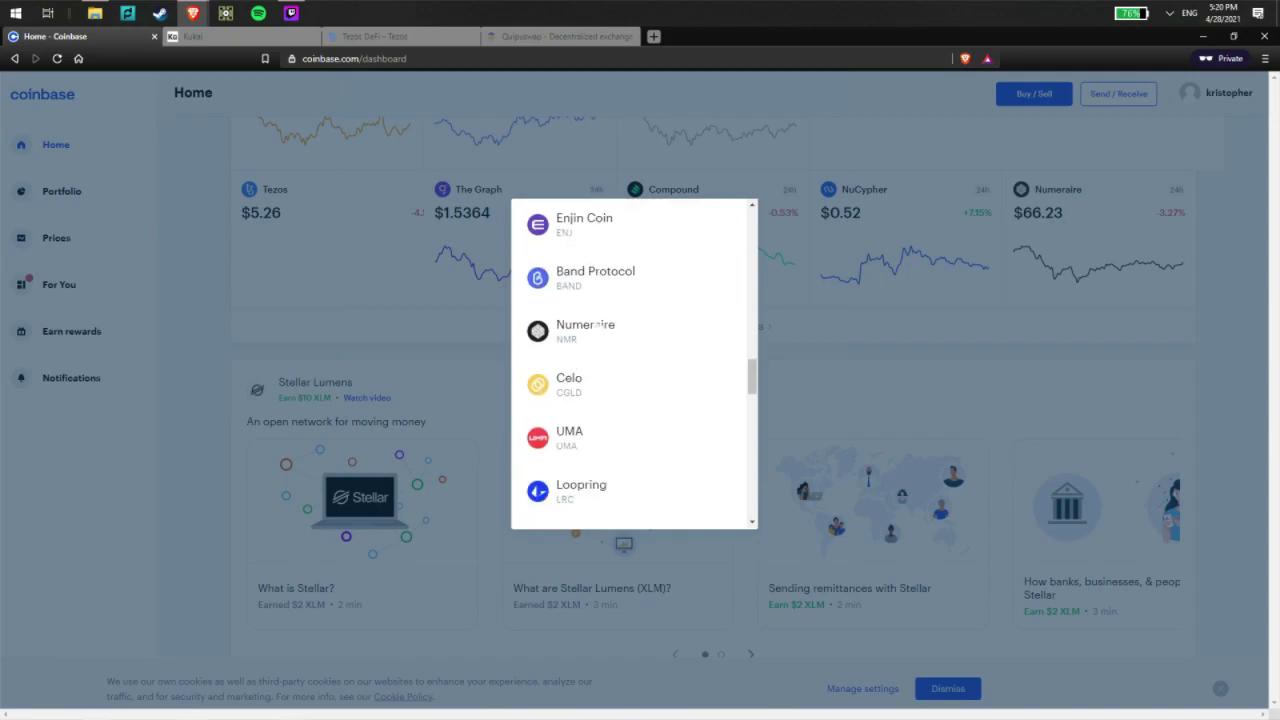
scroll(634, 365, "up", 3)
scroll(634, 365, "up", 3)
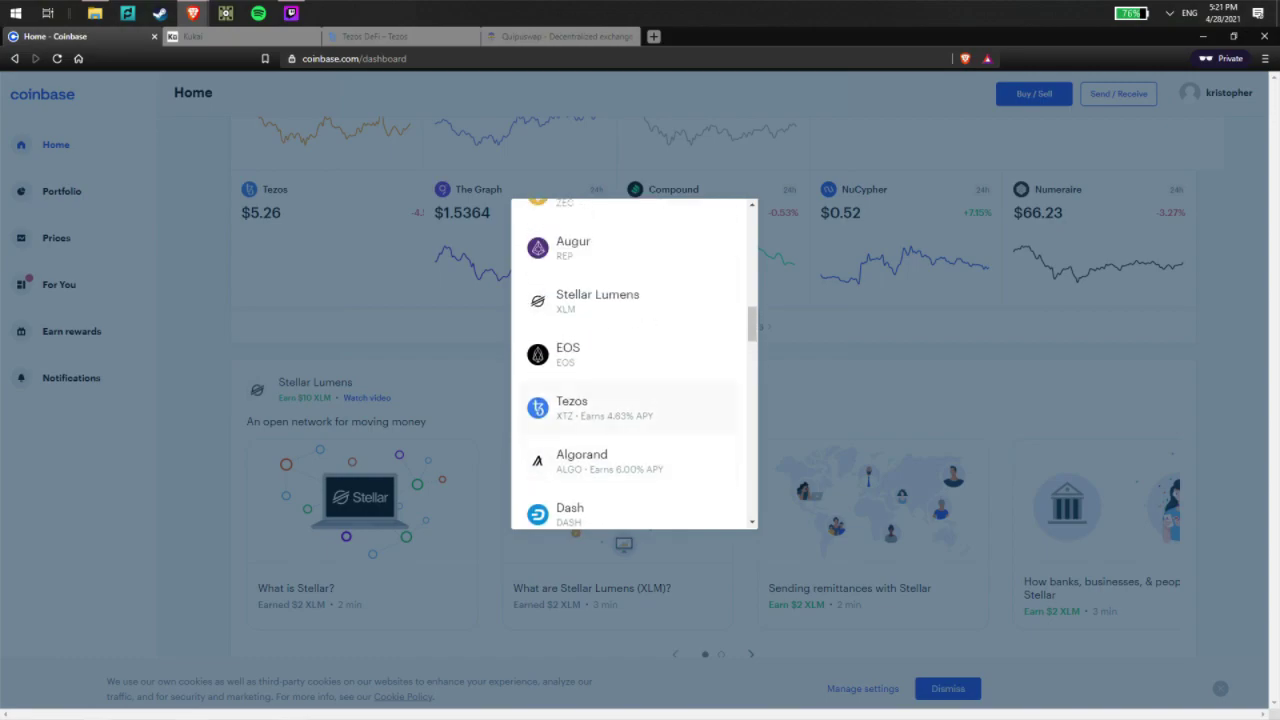
left_click(600, 407)
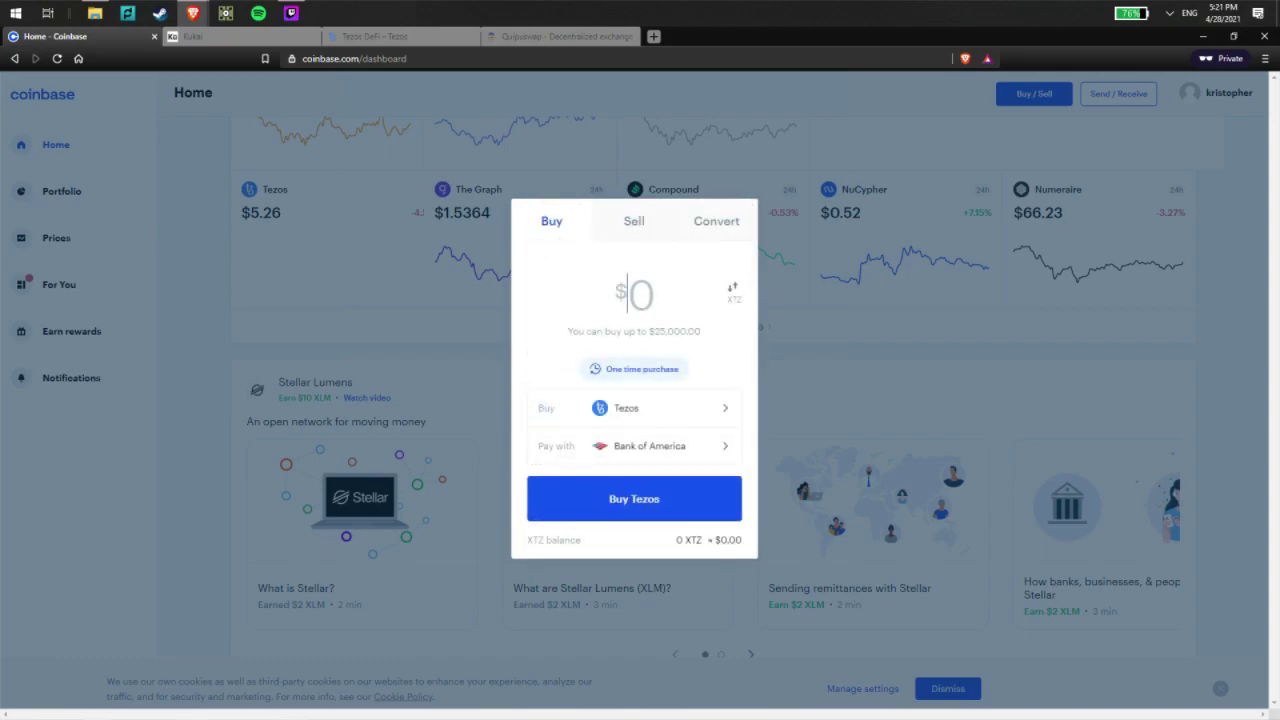
type("1")
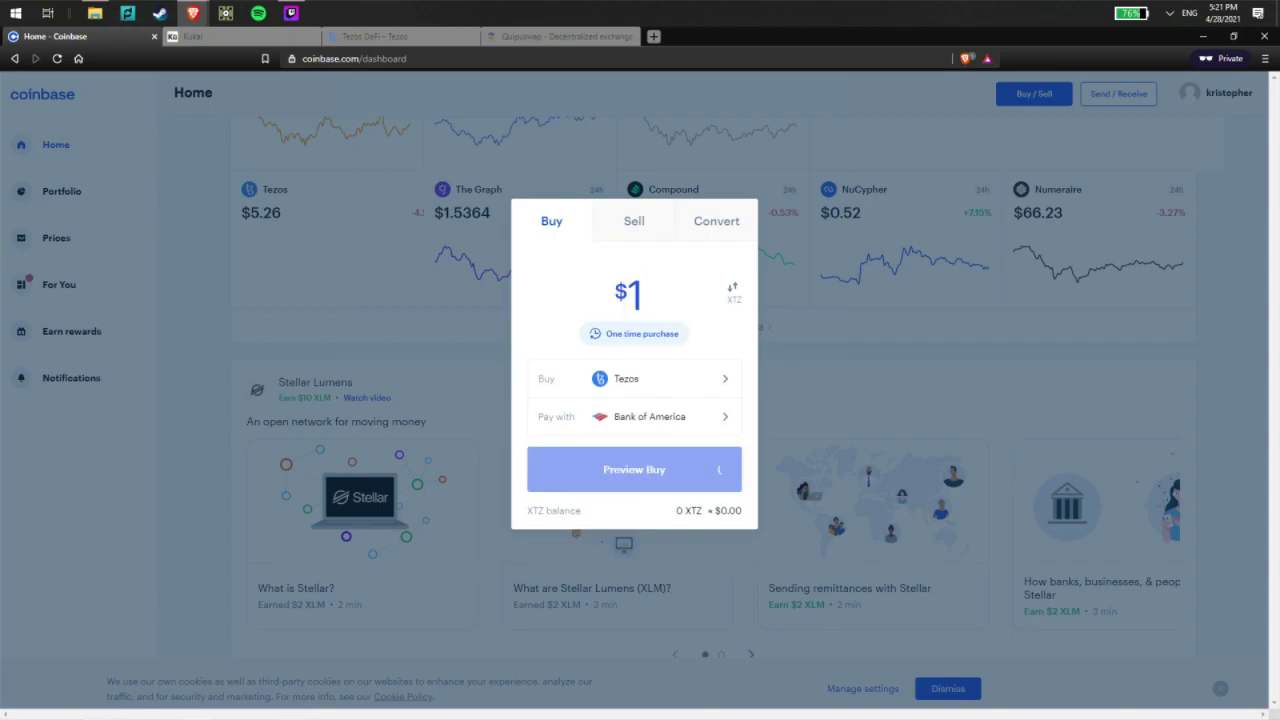
type("0")
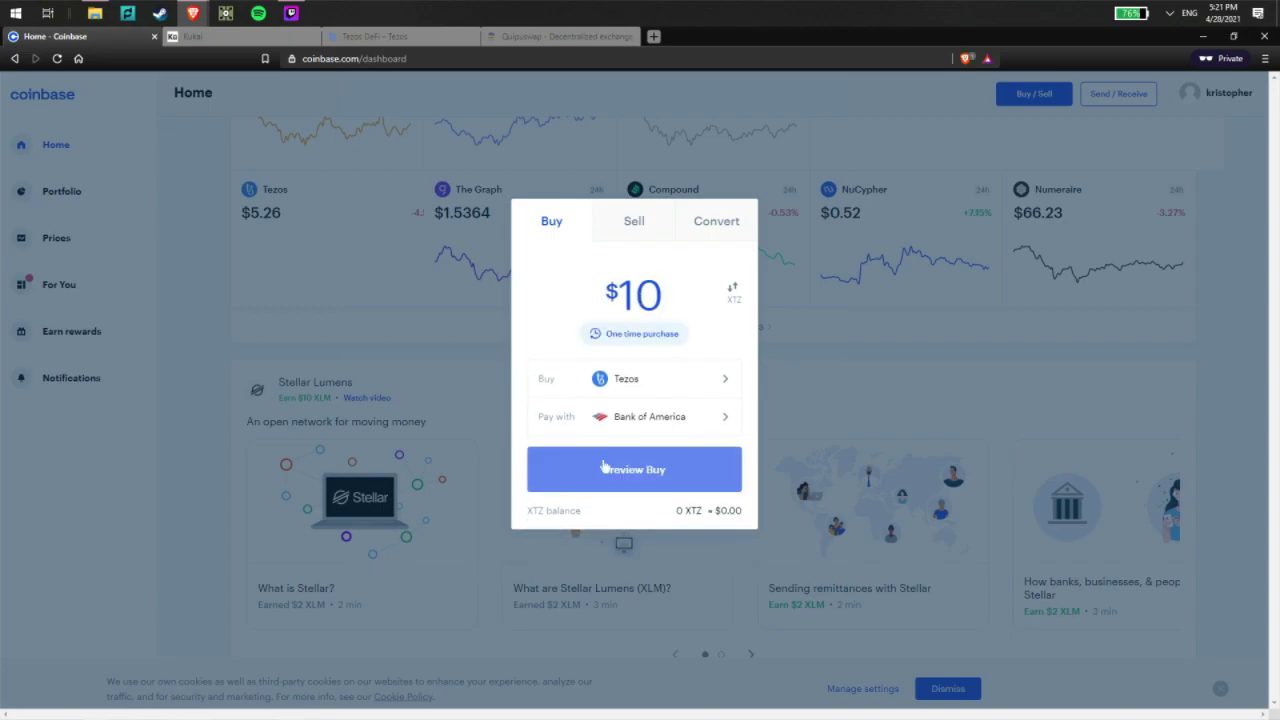
Step: Preview and place the $10 order for 1.705702 XTZ, then close the confirmation
left_click(641, 476)
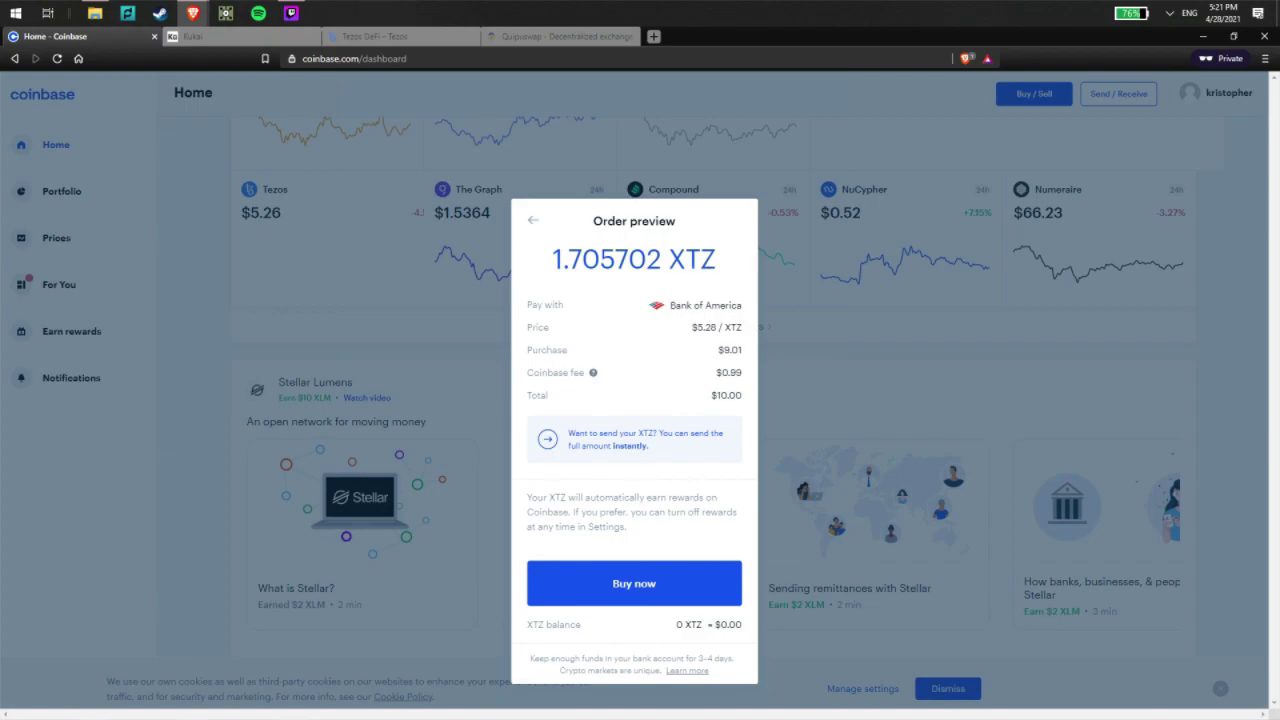
left_click(627, 596)
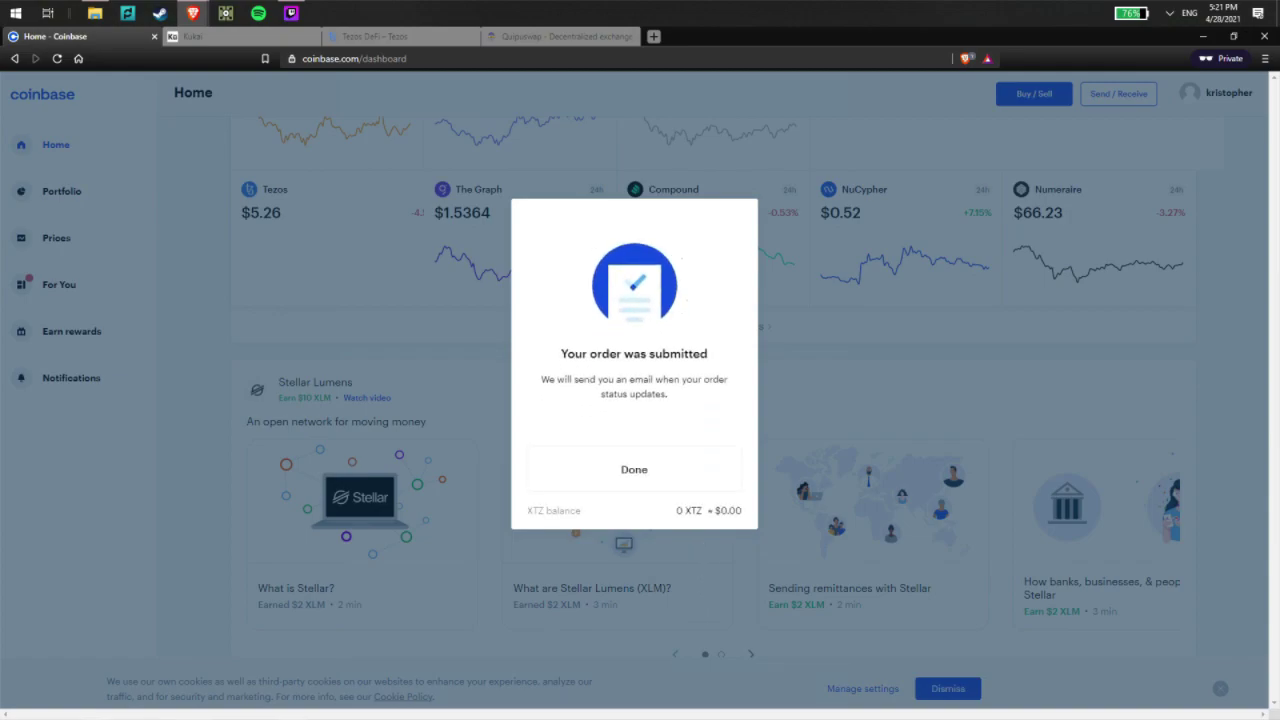
left_click(634, 469)
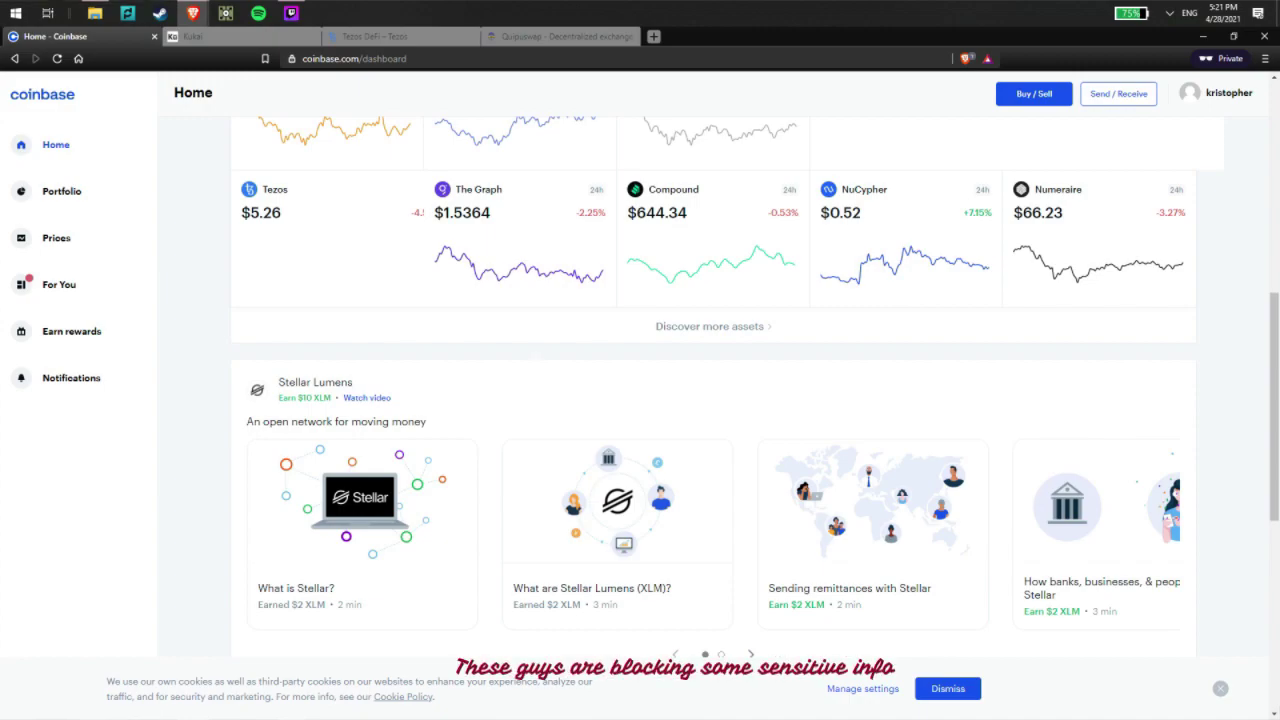
Step: Open the Tezos wallet from Portfolio, showing 1.705702 XTZ ($8.96)
left_click(60, 191)
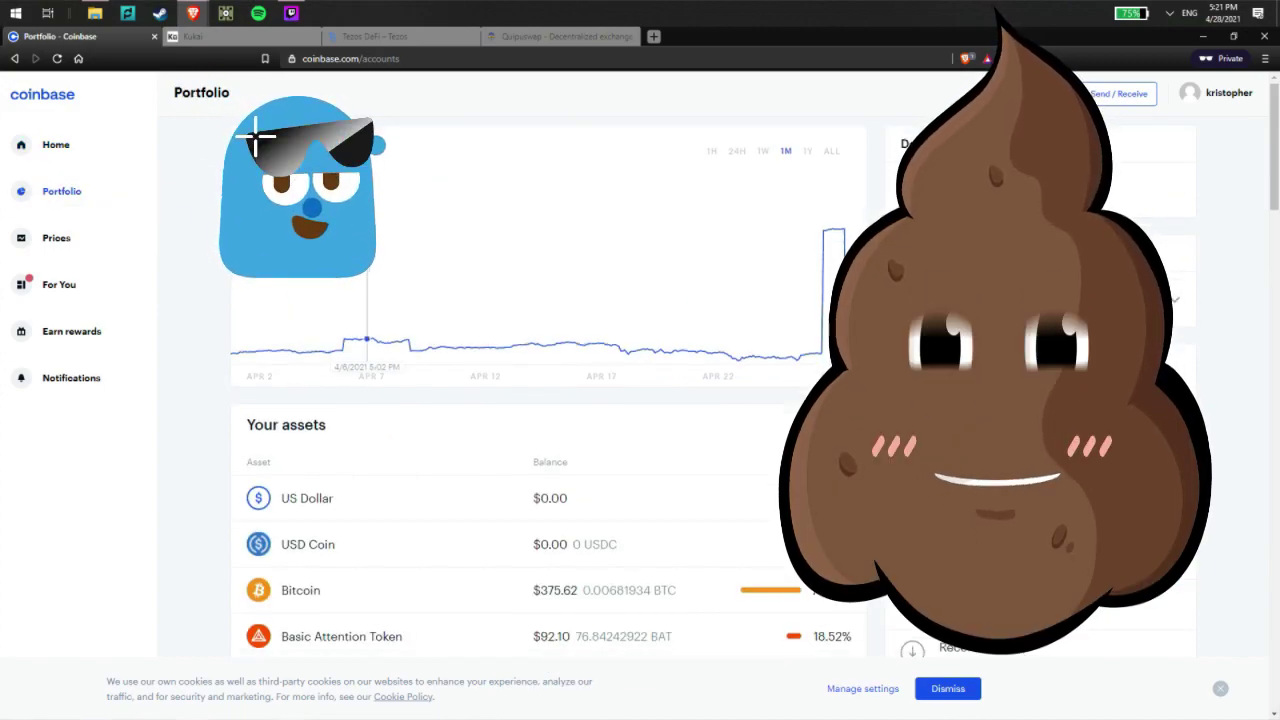
scroll(550, 450, "down", 2)
scroll(550, 400, "down", 5)
scroll(550, 400, "up", 3)
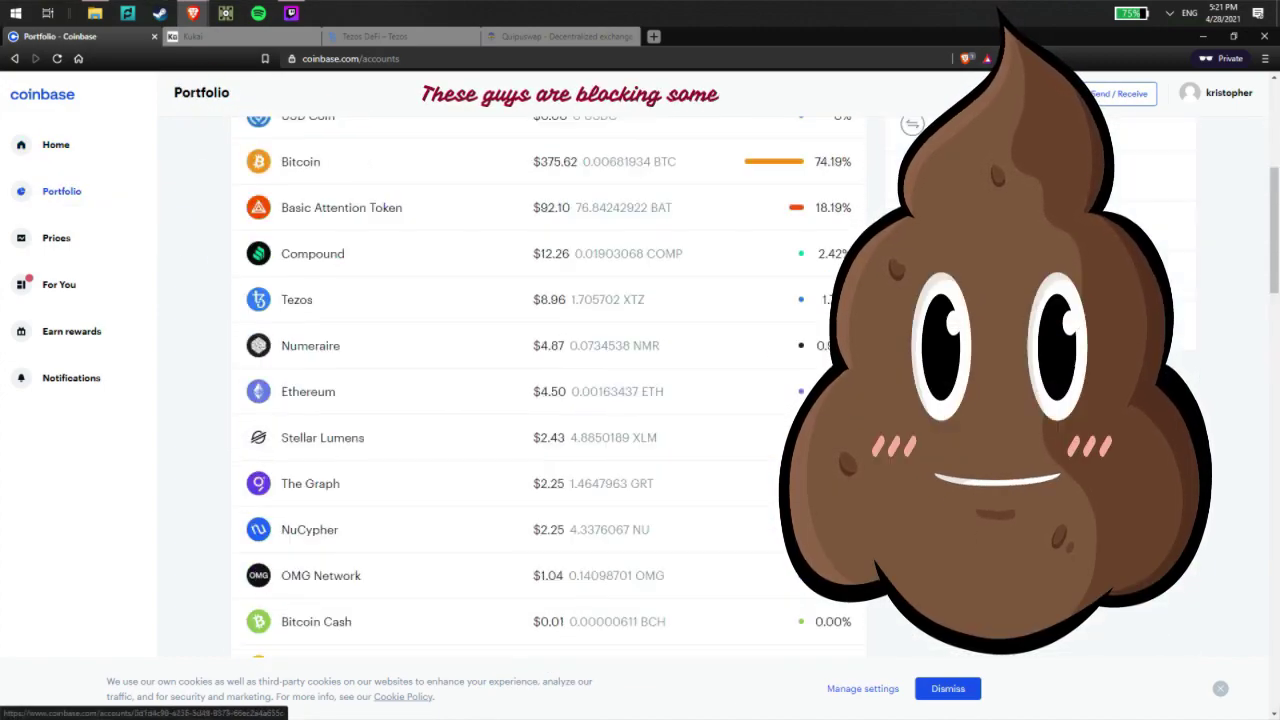
left_click(550, 299)
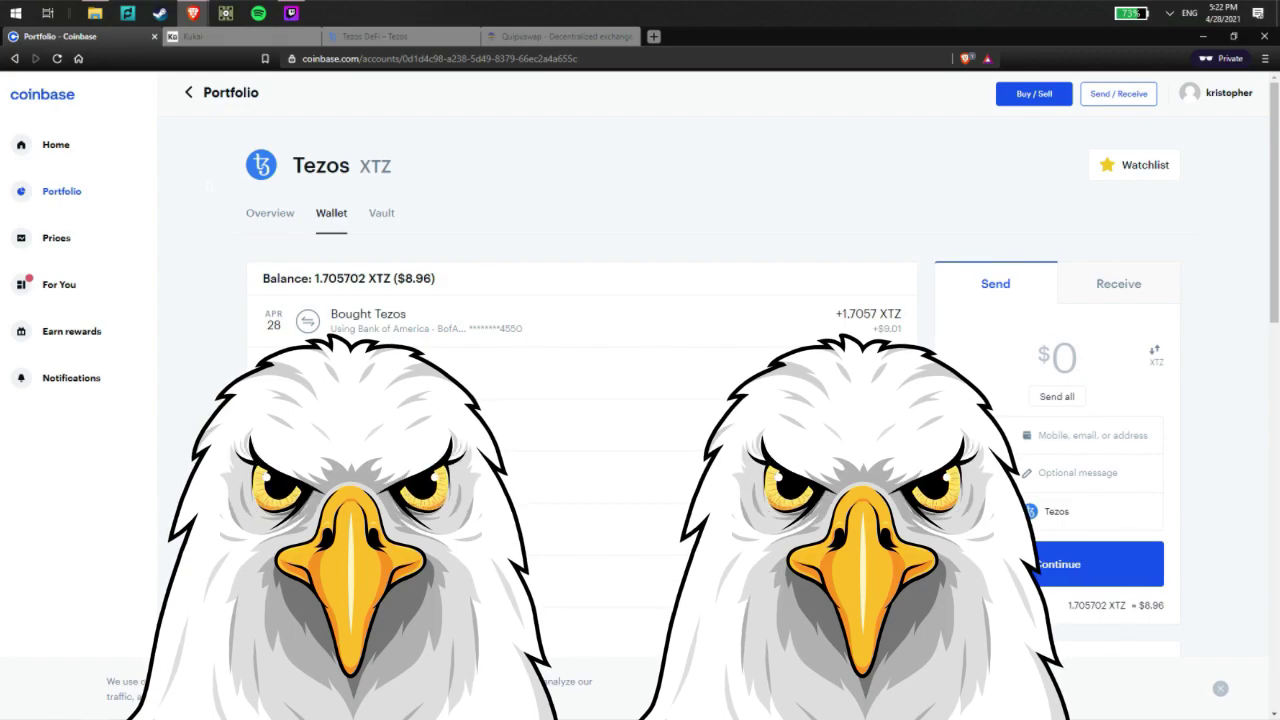
Step: Accept Kukai's terms and sign in with Twitter through DirectAuth
left_click(213, 39)
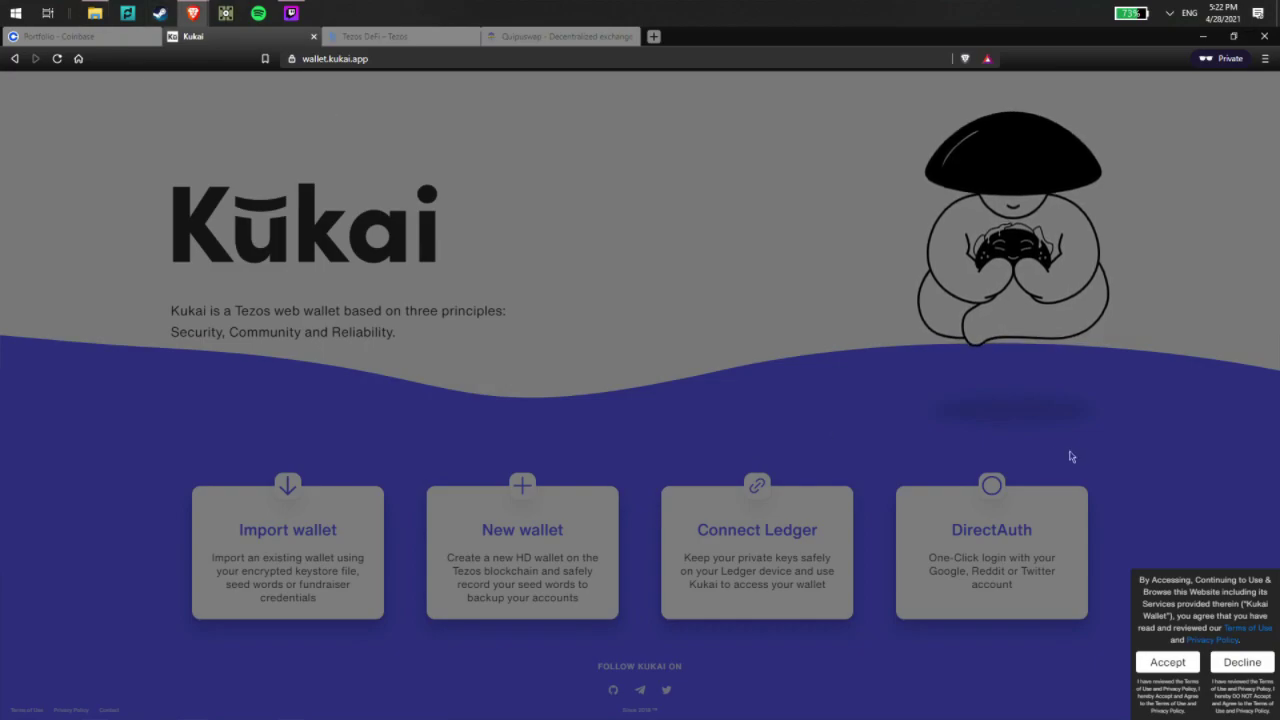
left_click(1155, 667)
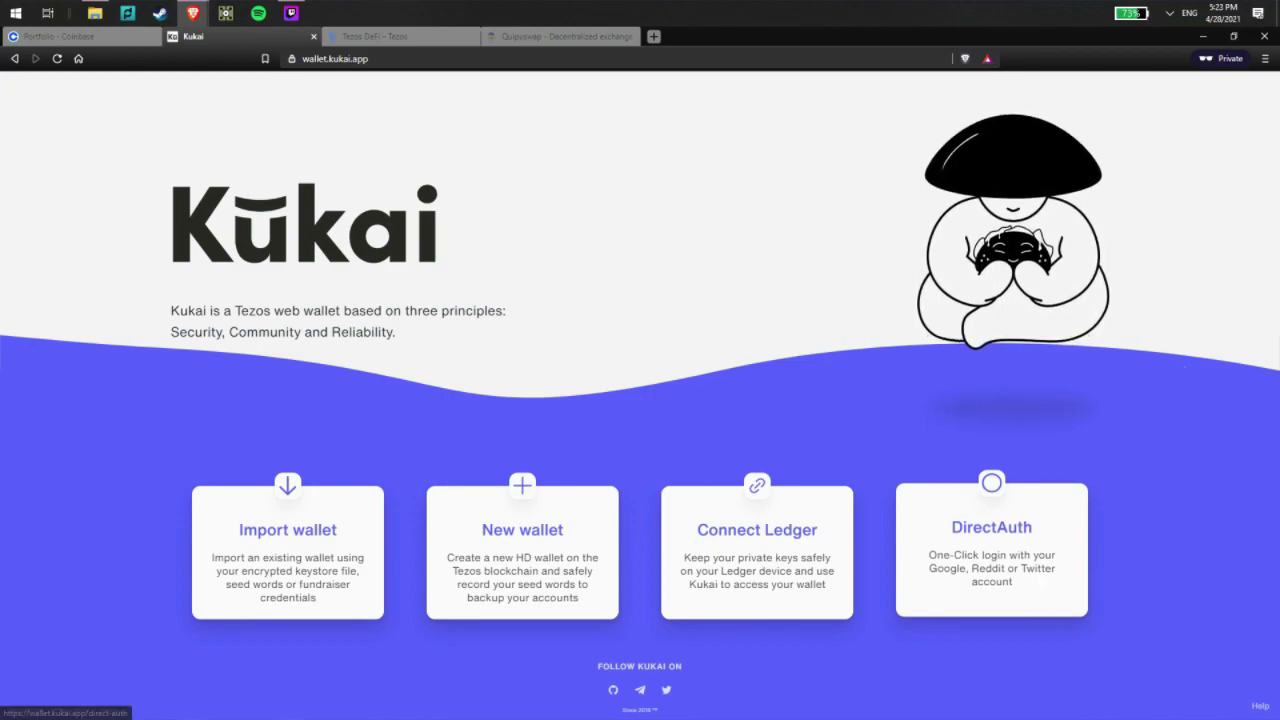
left_click(1045, 592)
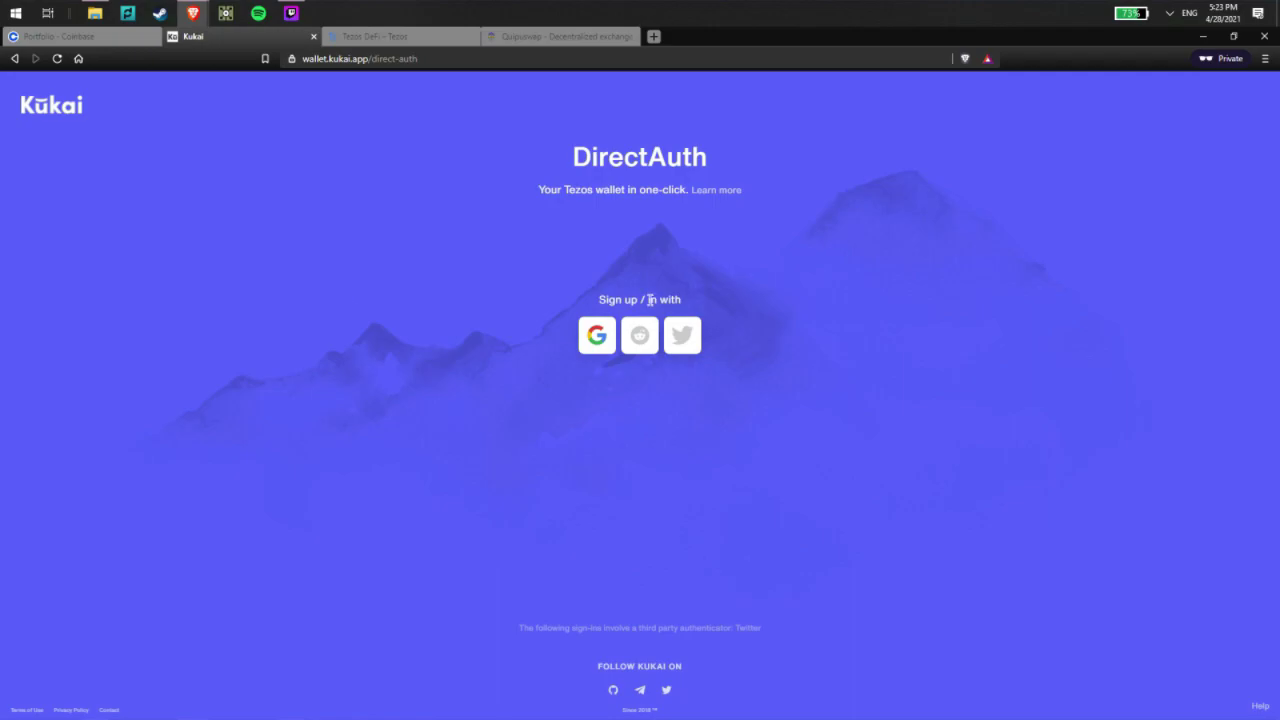
left_click(682, 335)
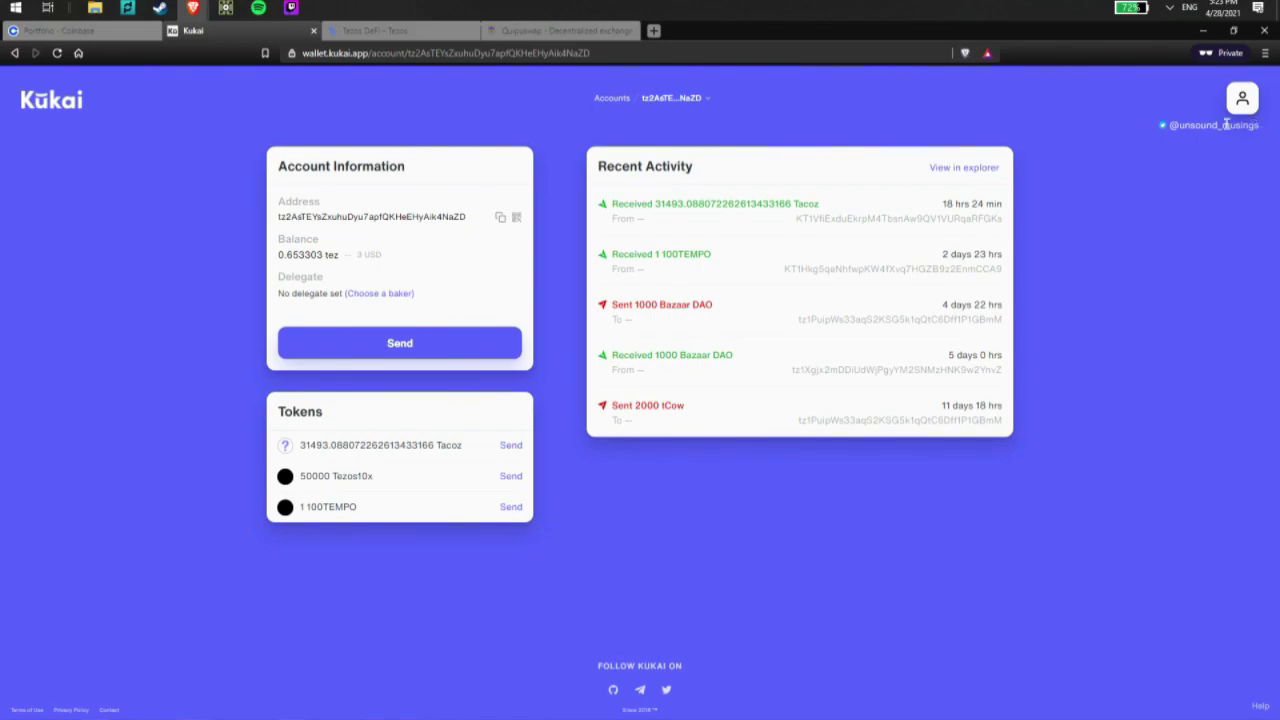
Step: Copy the Kukai wallet address and return to Coinbase's Tezos wallet page
left_click_drag(1225, 123, 1166, 125)
left_click(1196, 187)
left_click_drag(1171, 125, 1260, 123)
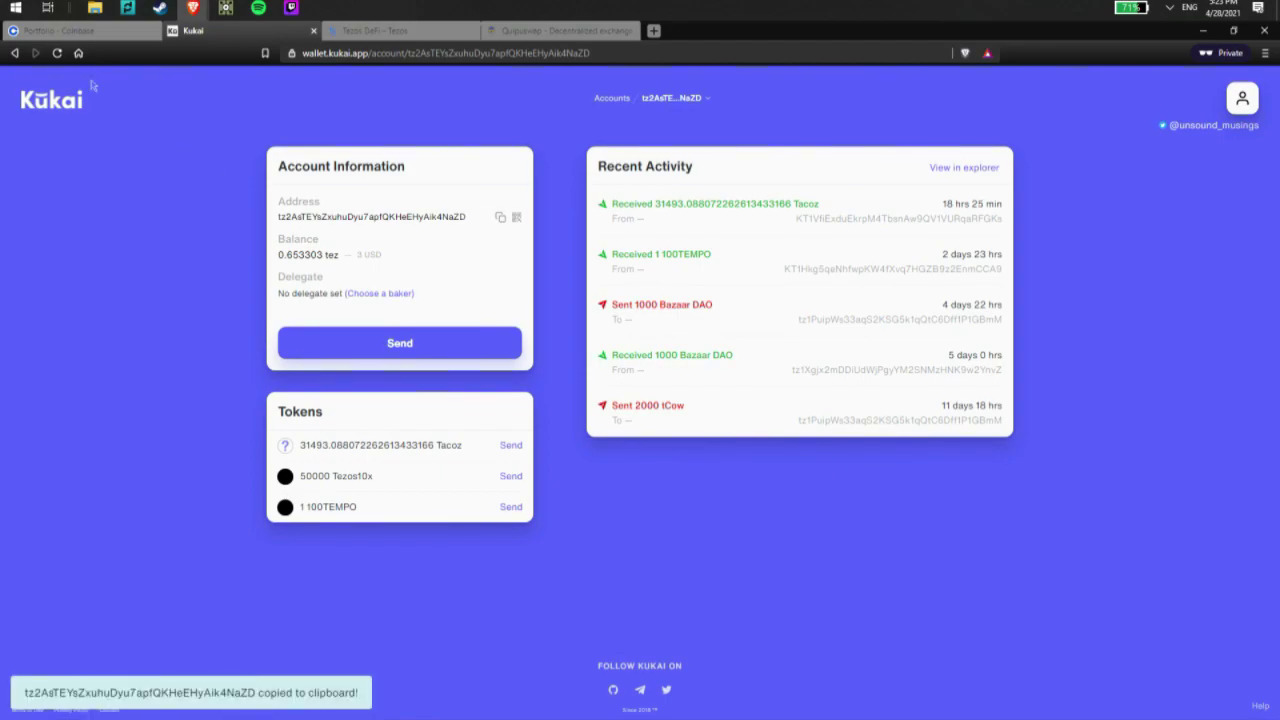
left_click(90, 31)
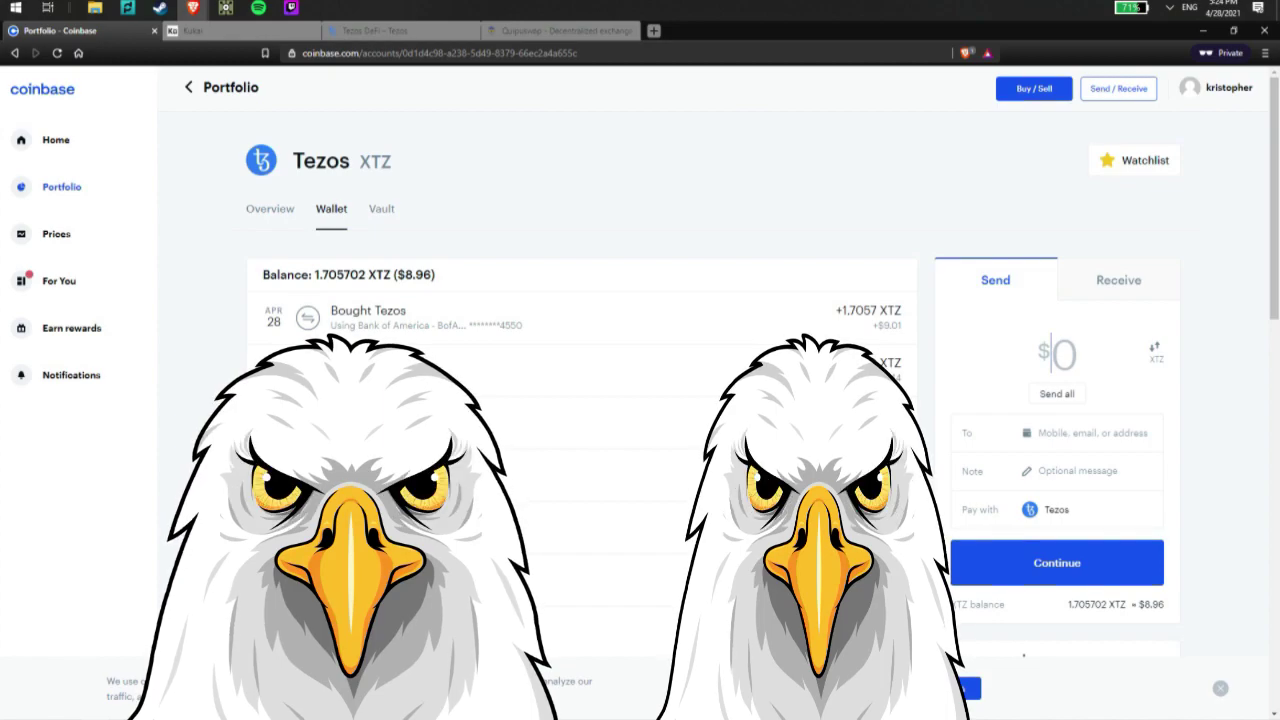
Step: Send 8.97 of Tezos (1.704282 XTZ) to the pasted Kukai address
right_click(1069, 437)
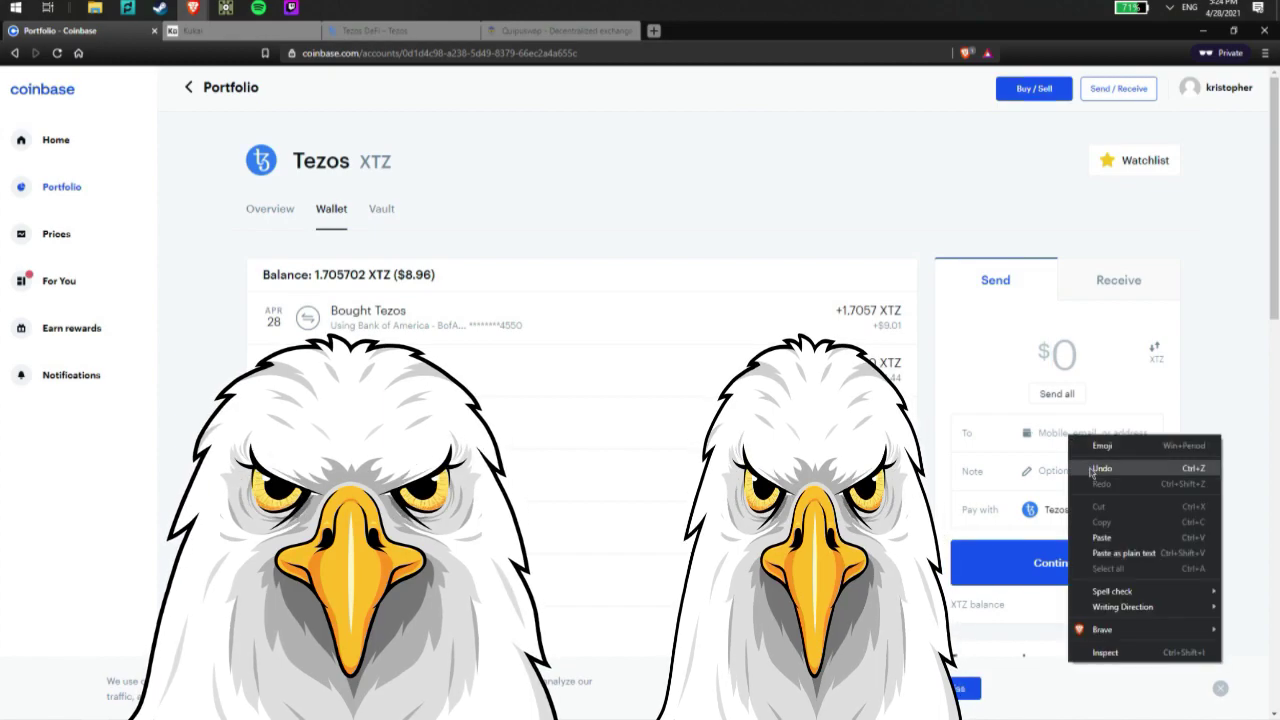
left_click(1102, 537)
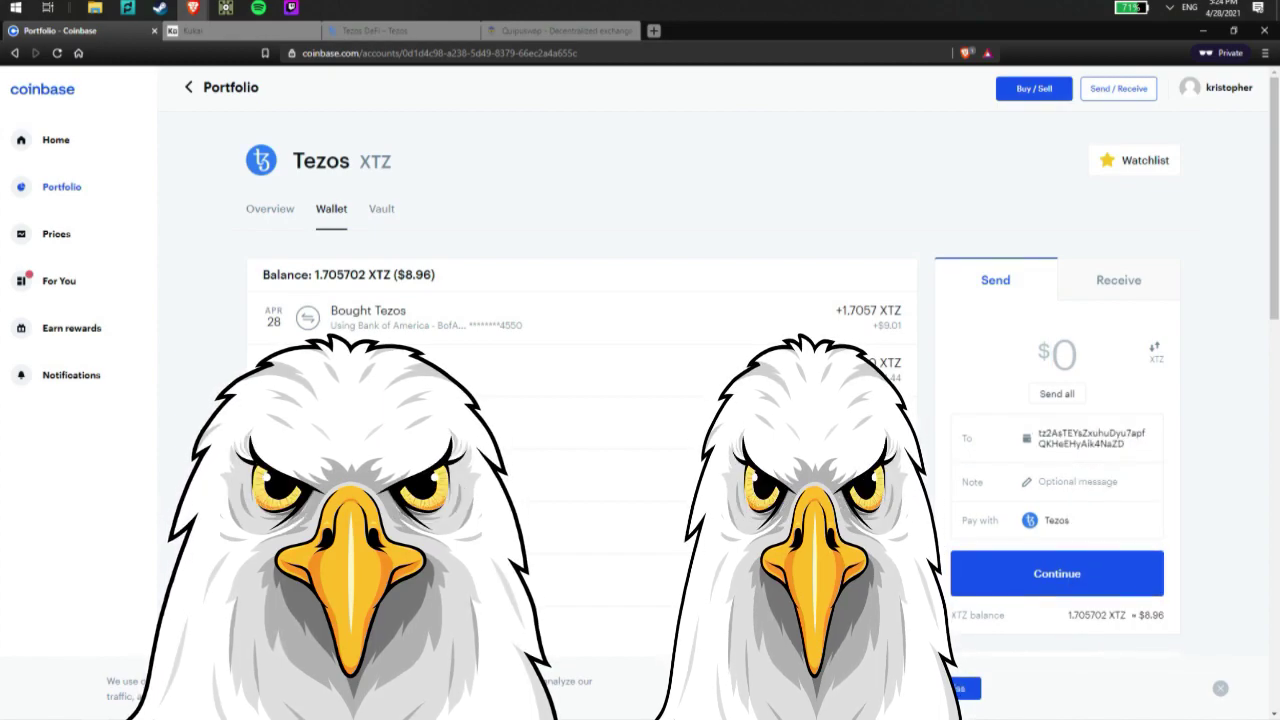
type("8")
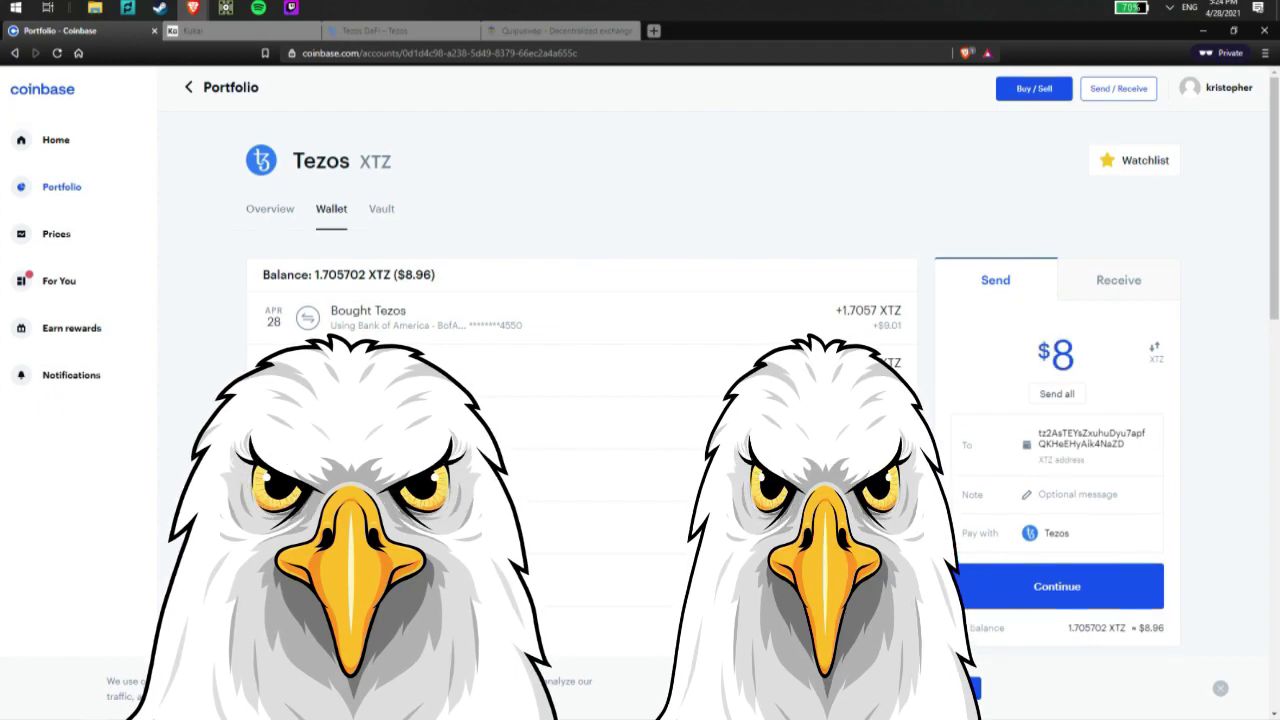
type(".97")
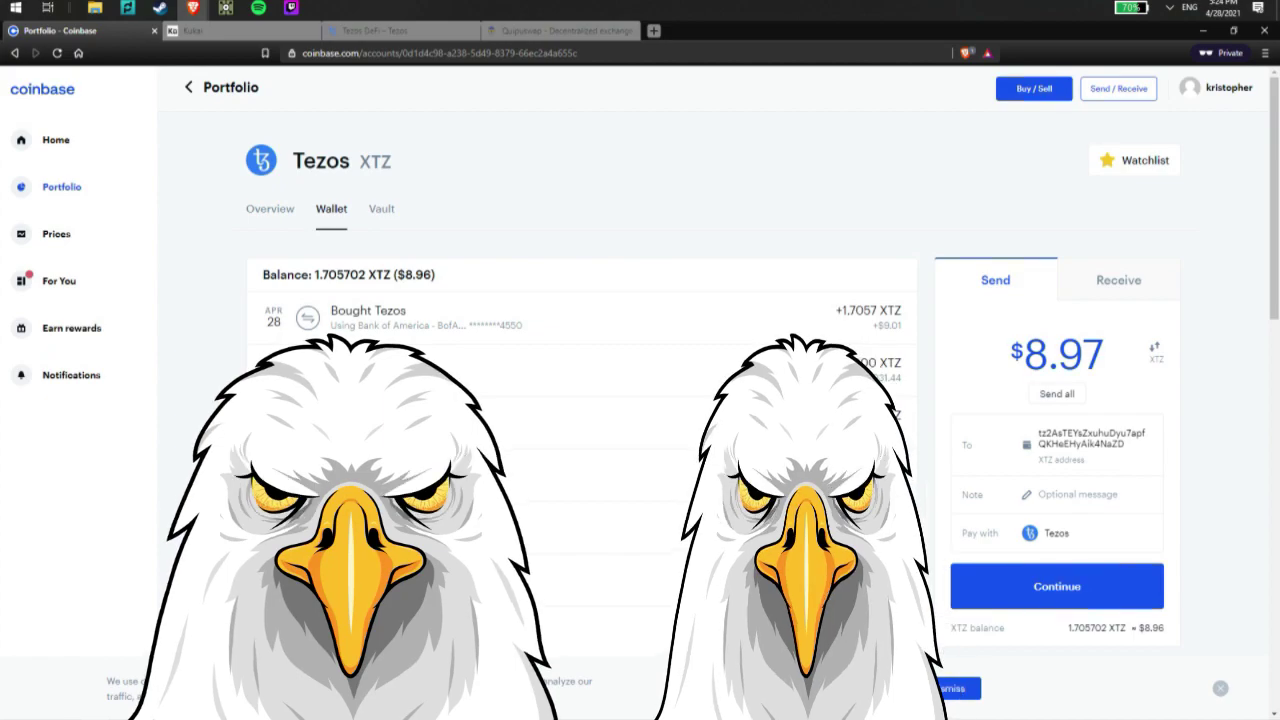
left_click(1114, 586)
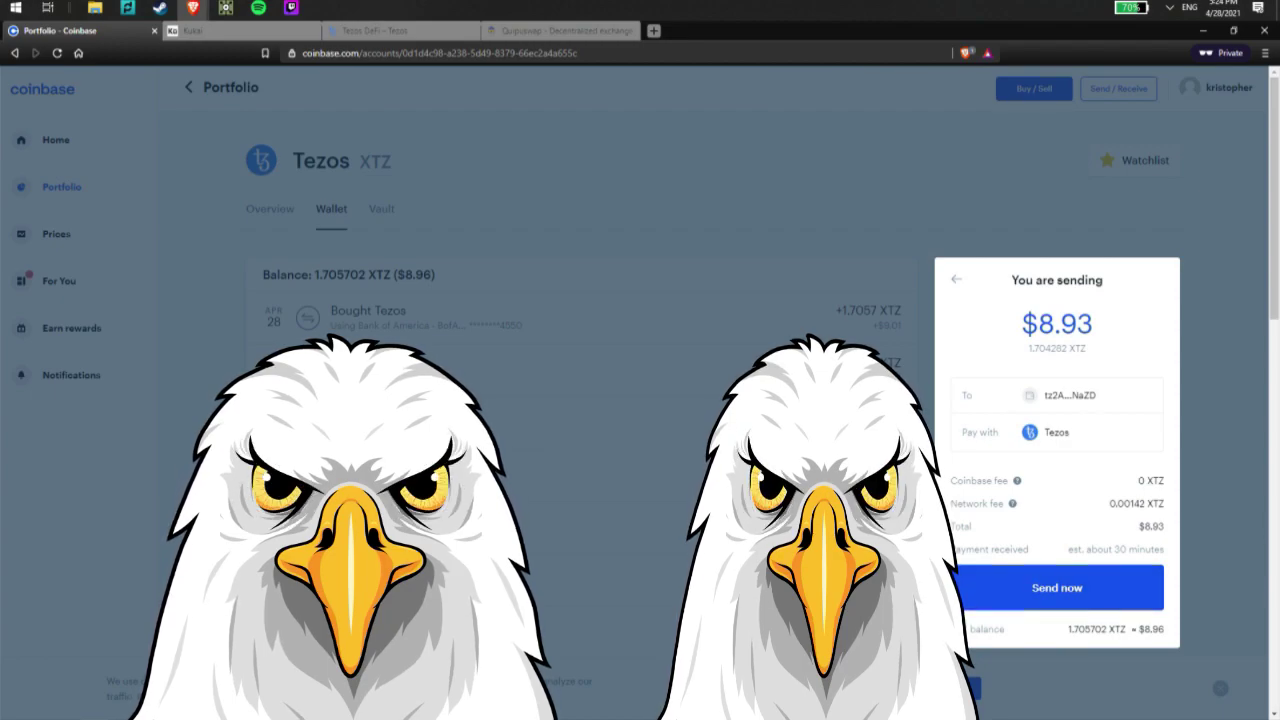
left_click(1085, 592)
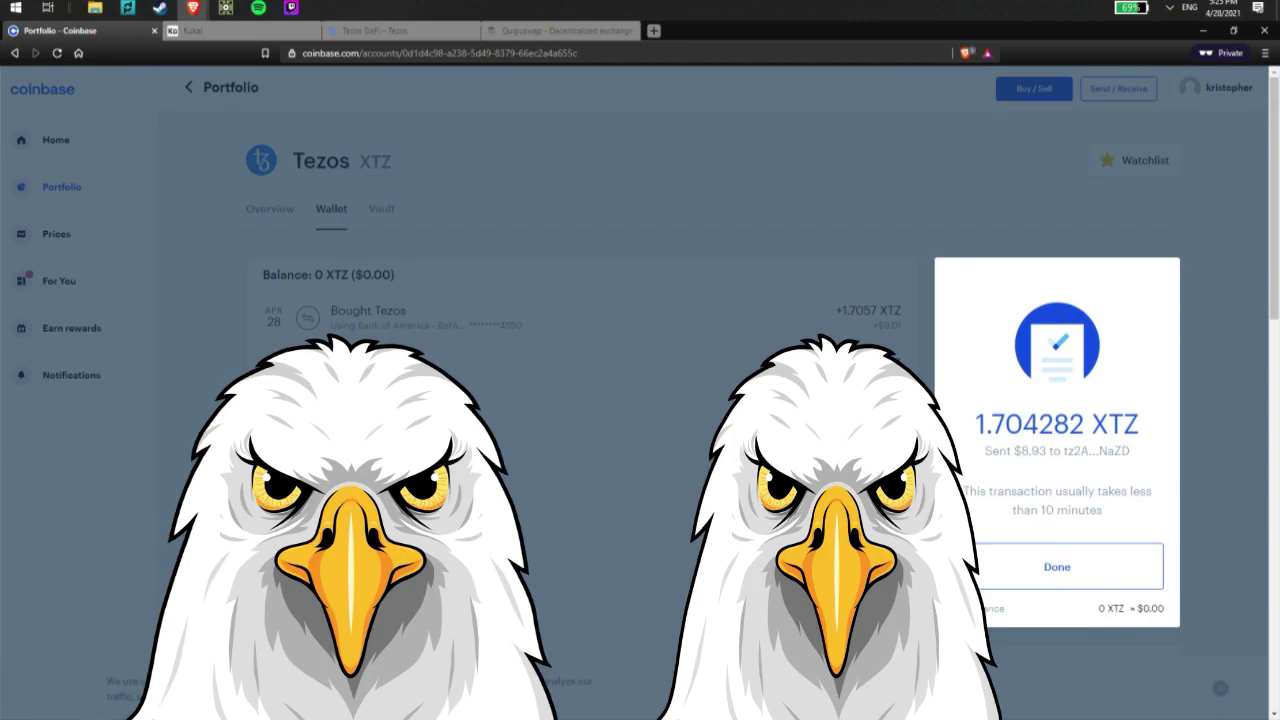
left_click(1057, 567)
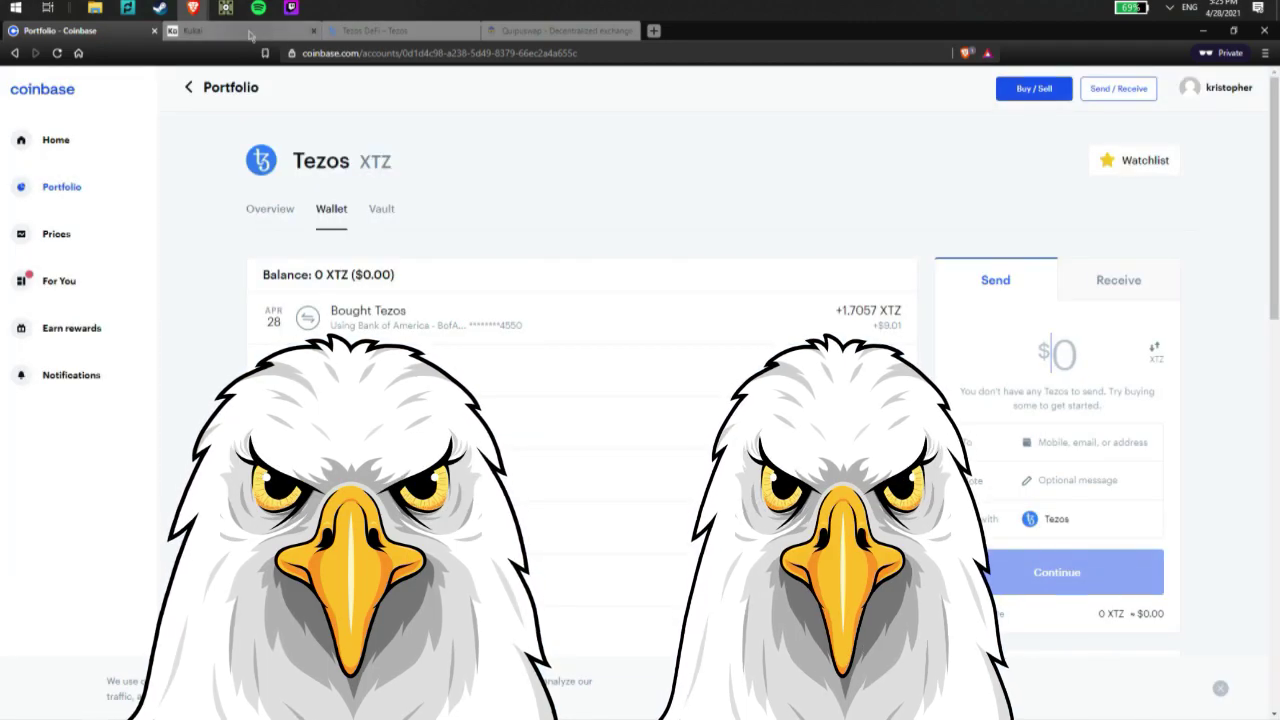
Step: Confirm Kukai received 1.704282 tez (balance 2.357585), then view the Tezos DeFi page
left_click(250, 35)
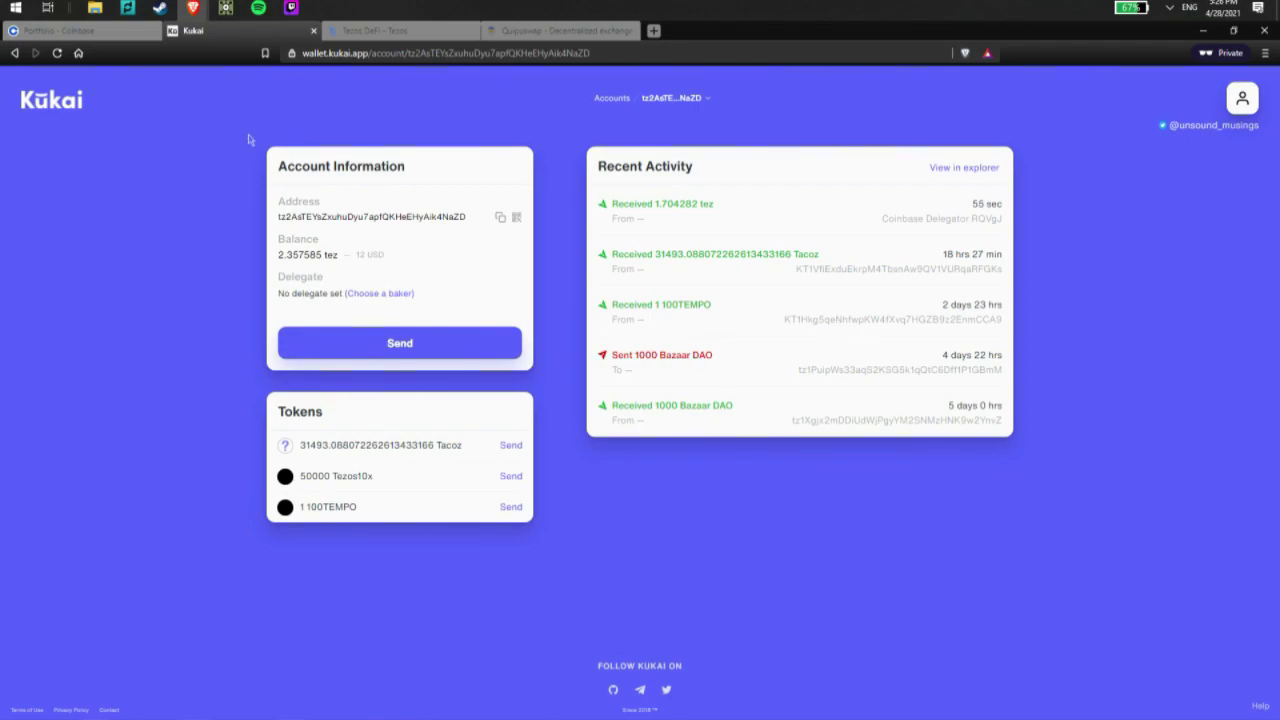
left_click(400, 31)
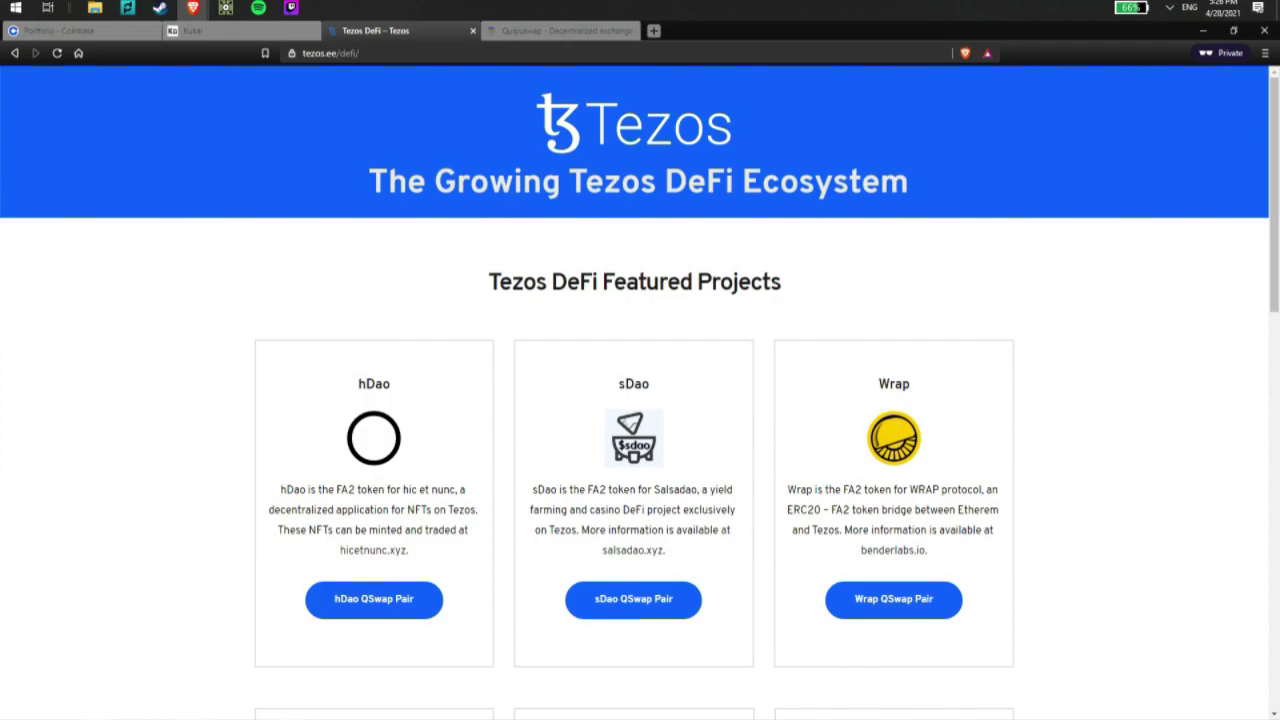
scroll(640, 393, "down", 1)
scroll(640, 393, "down", 1)
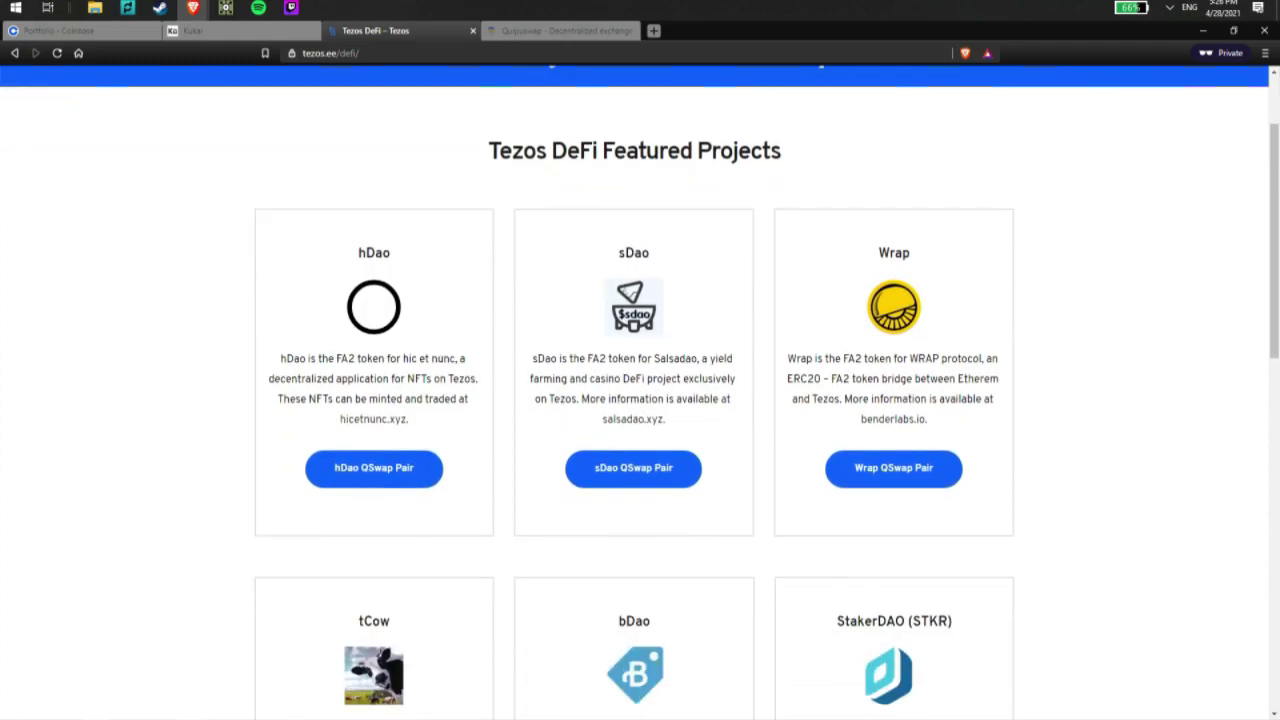
scroll(640, 393, "down", 1)
scroll(640, 393, "down", 1)
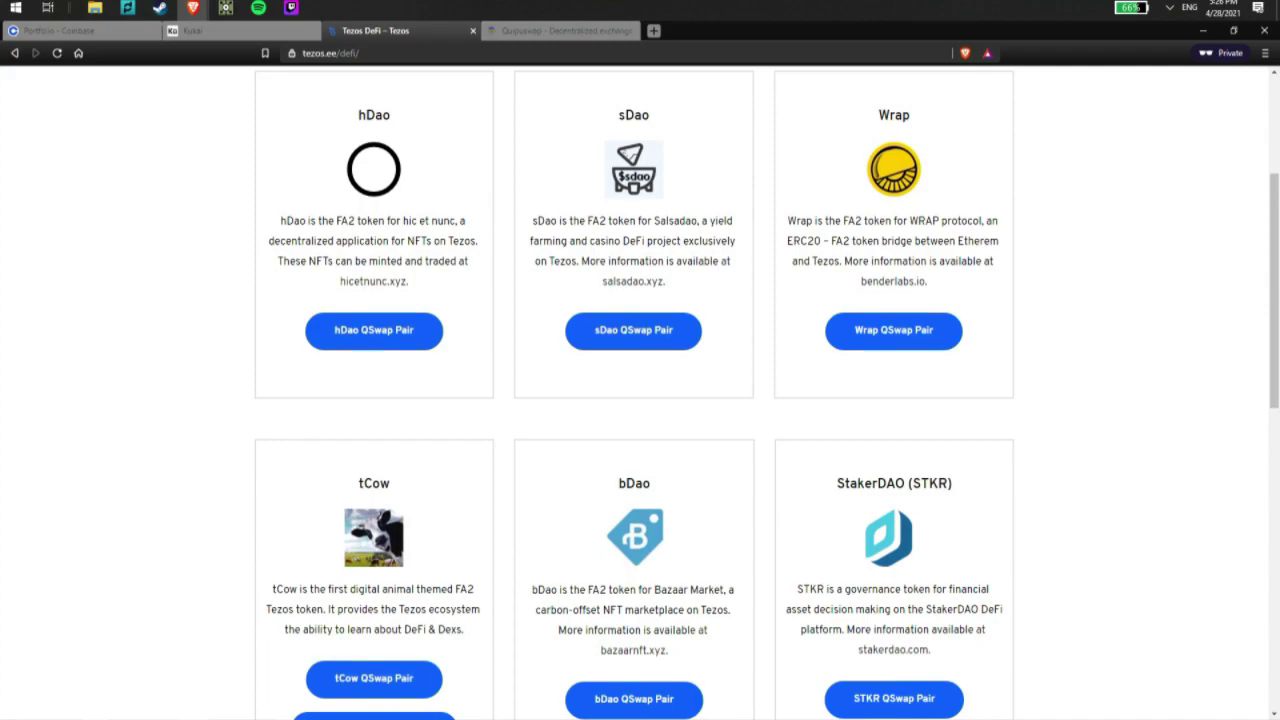
scroll(640, 390, "up", 2)
scroll(640, 390, "down", 2)
scroll(640, 390, "down", 1)
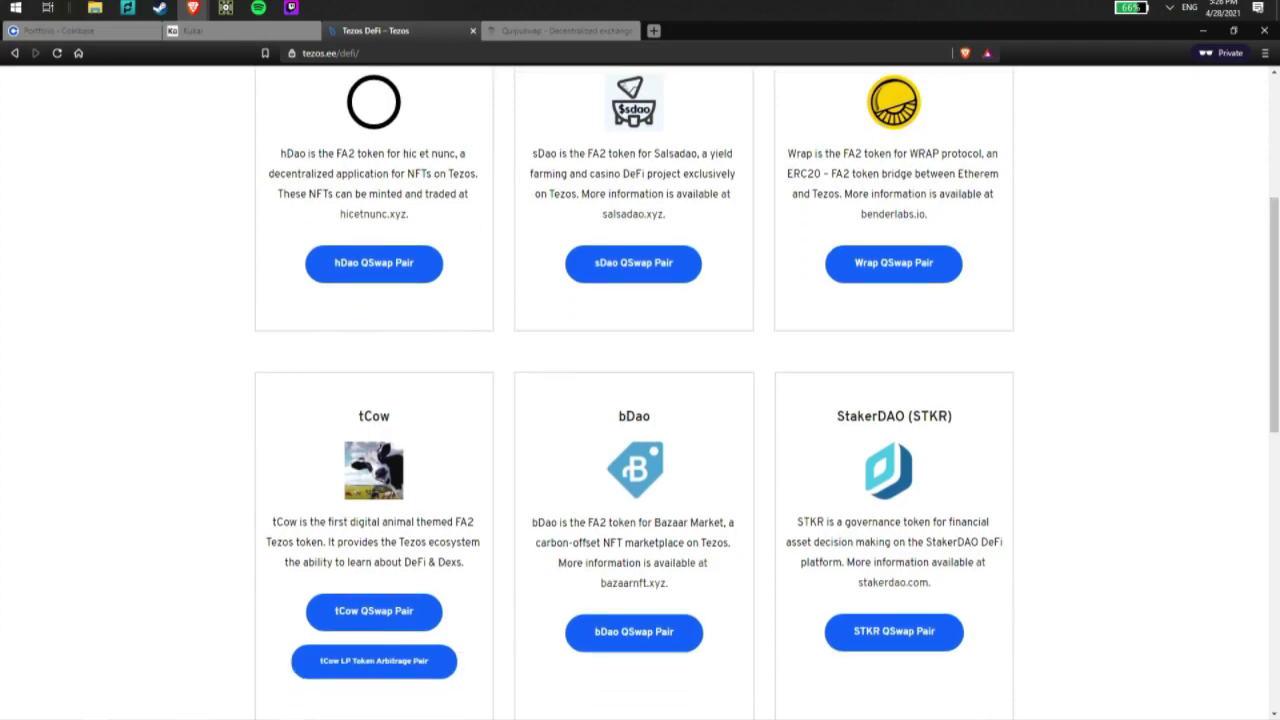
scroll(640, 390, "down", 1)
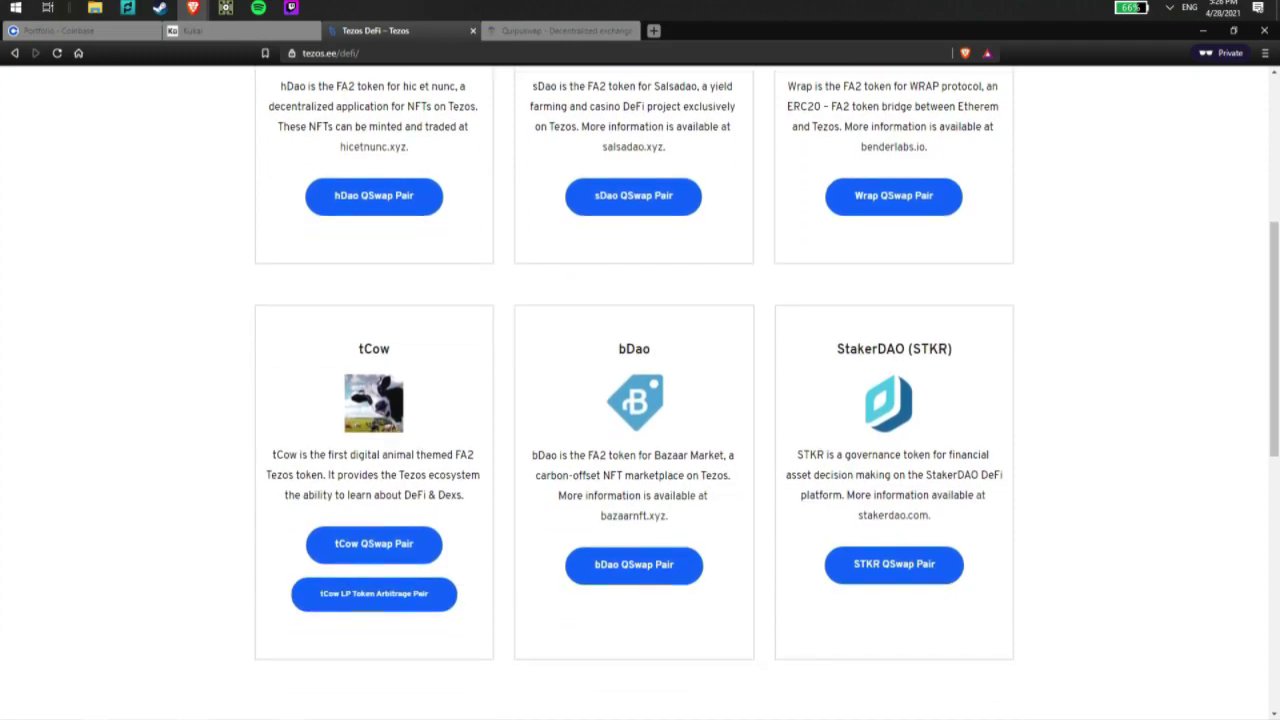
scroll(640, 390, "down", 9)
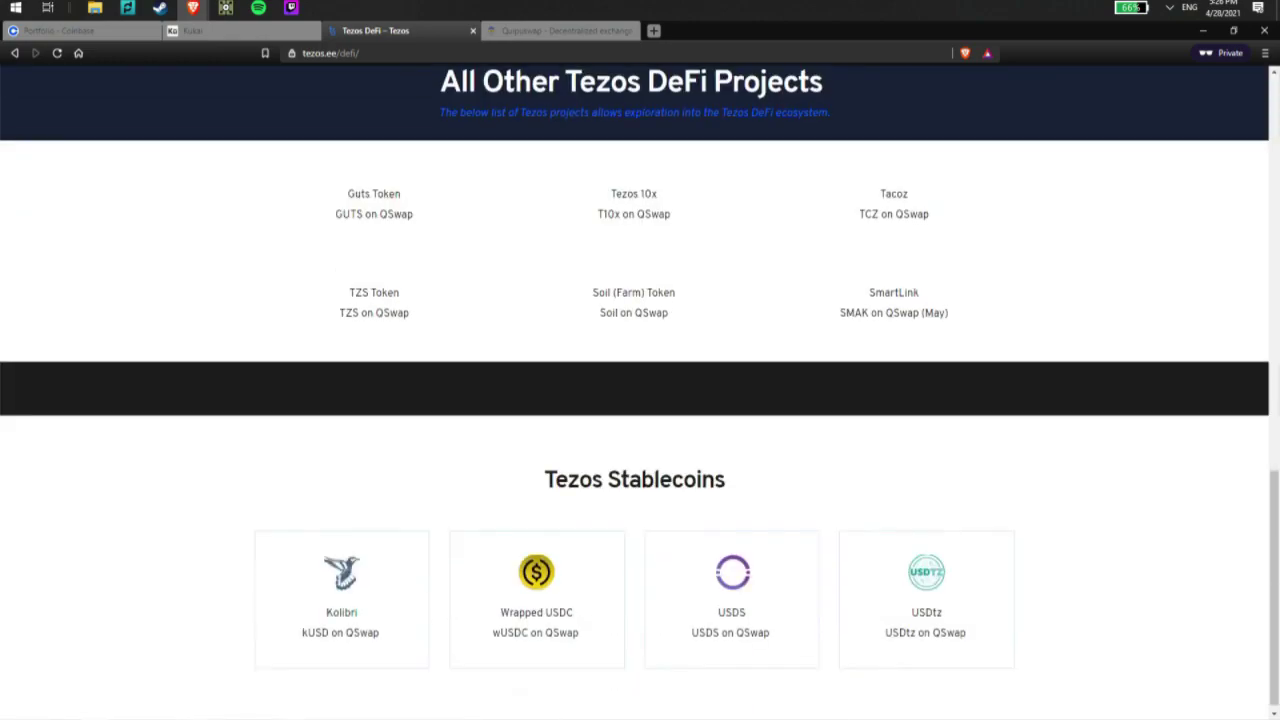
scroll(1137, 383, "up", 15)
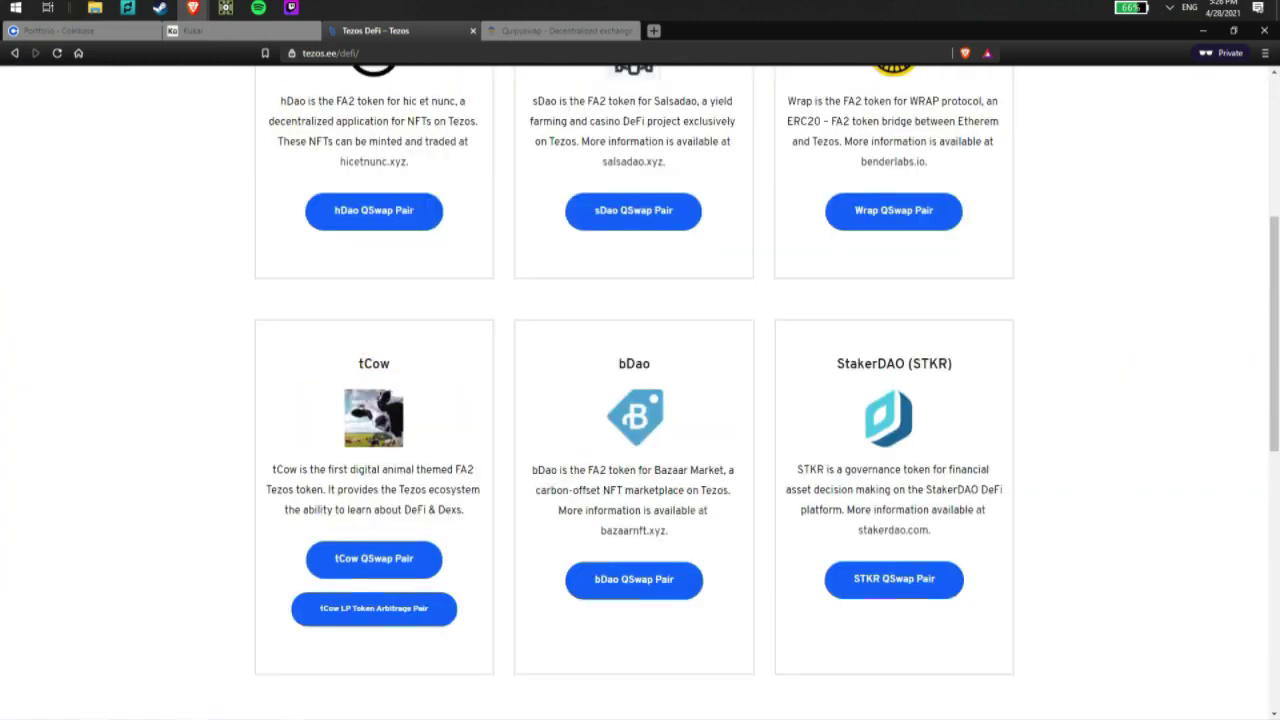
scroll(640, 392, "up", 2)
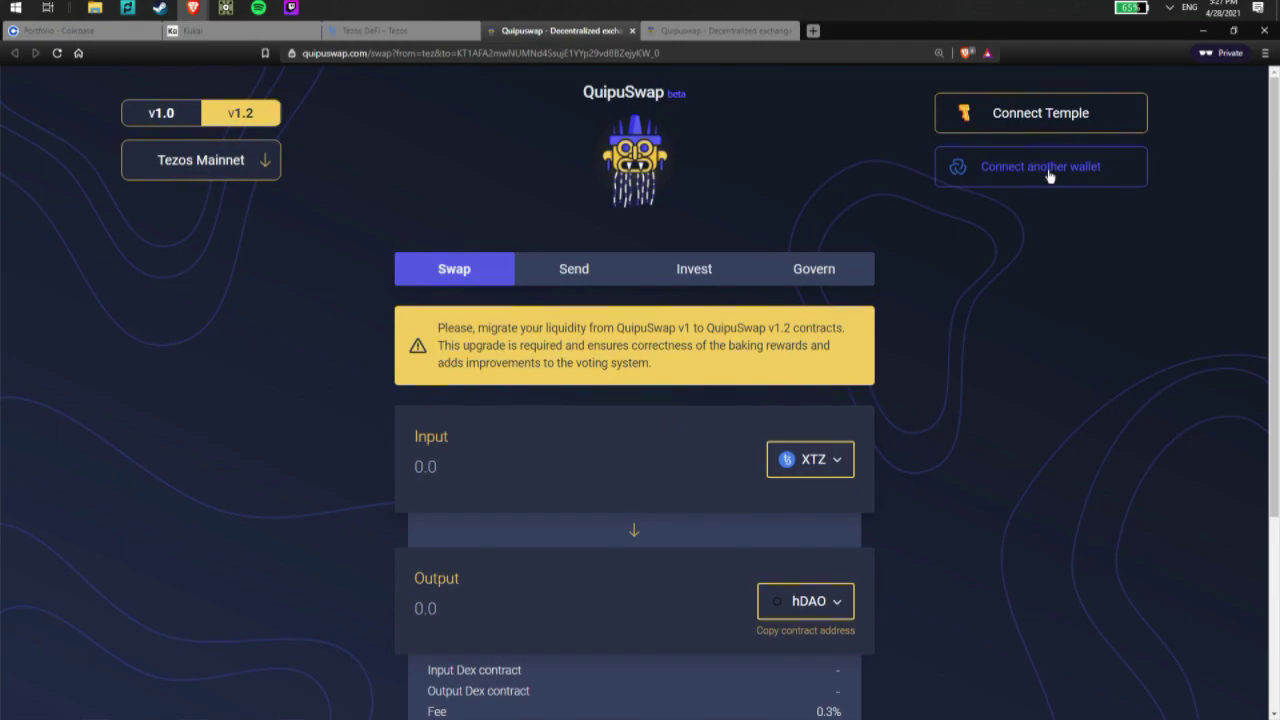
Step: Begin connecting a wallet on QuipuSwap's XTZ-to-hDAO swap page
left_click(1048, 176)
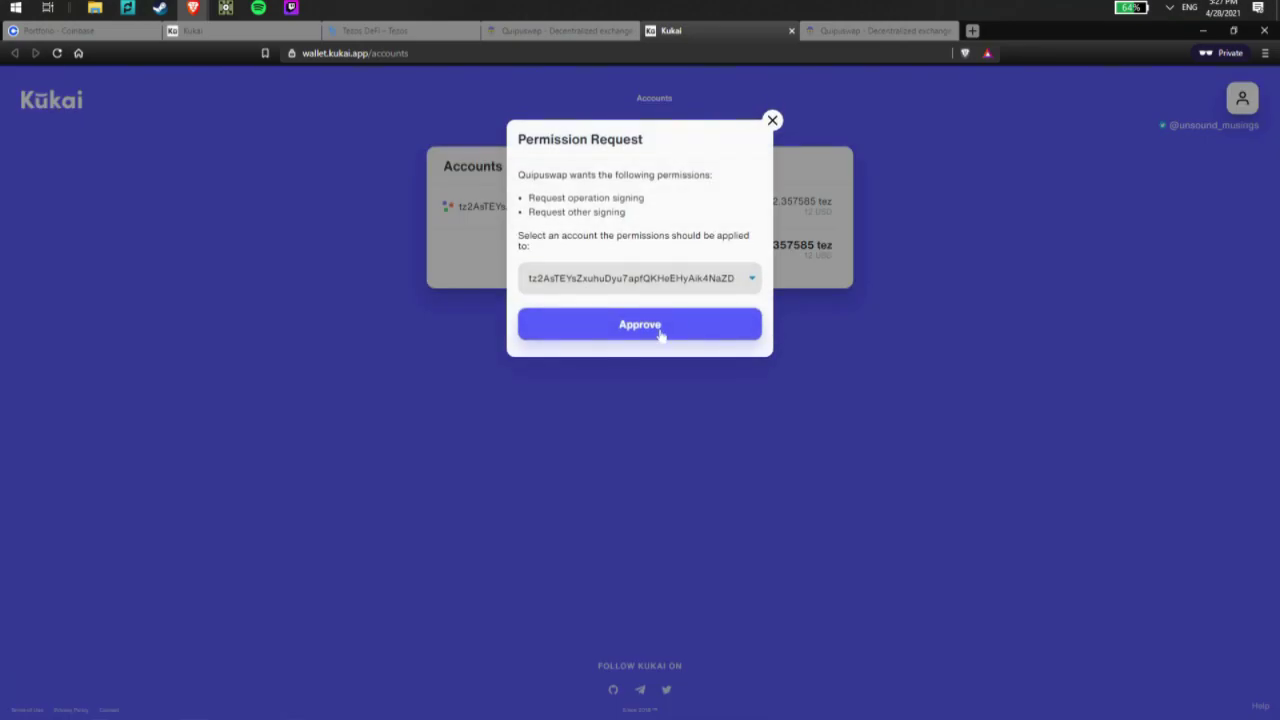
Step: Approve QuipuSwap's signing permissions in Kukai and return to the exchange
left_click(640, 325)
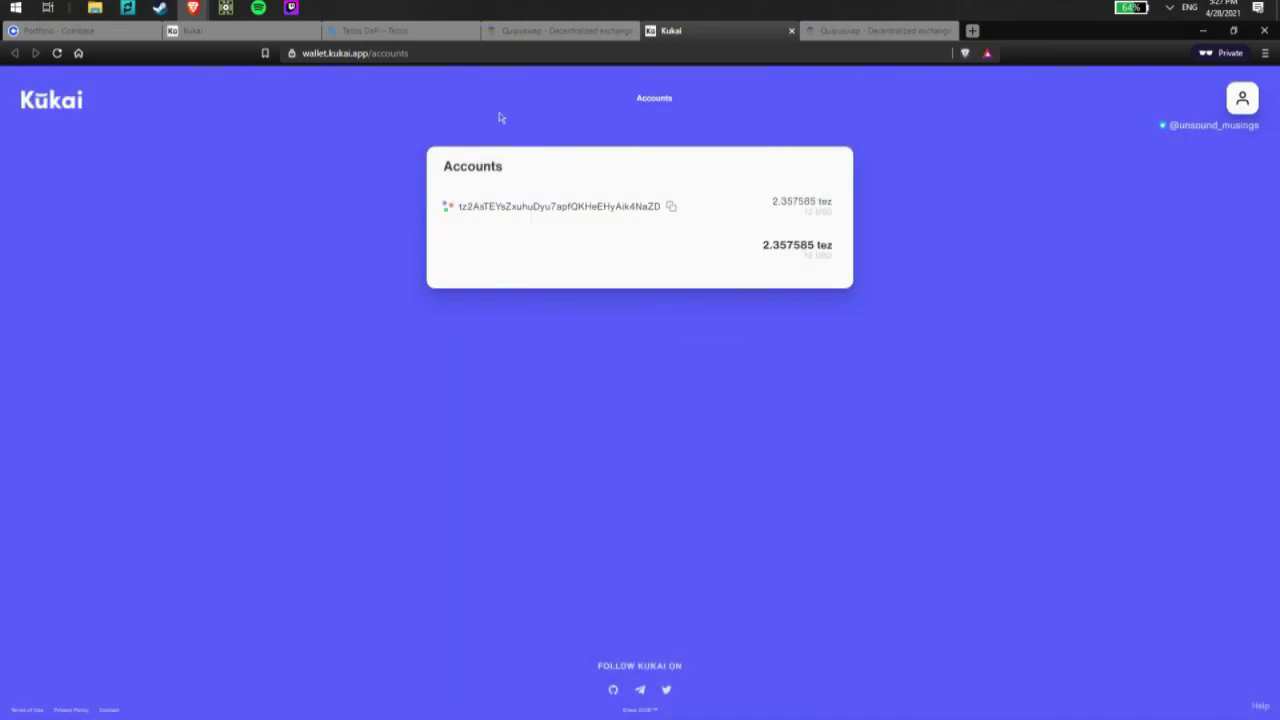
left_click(526, 32)
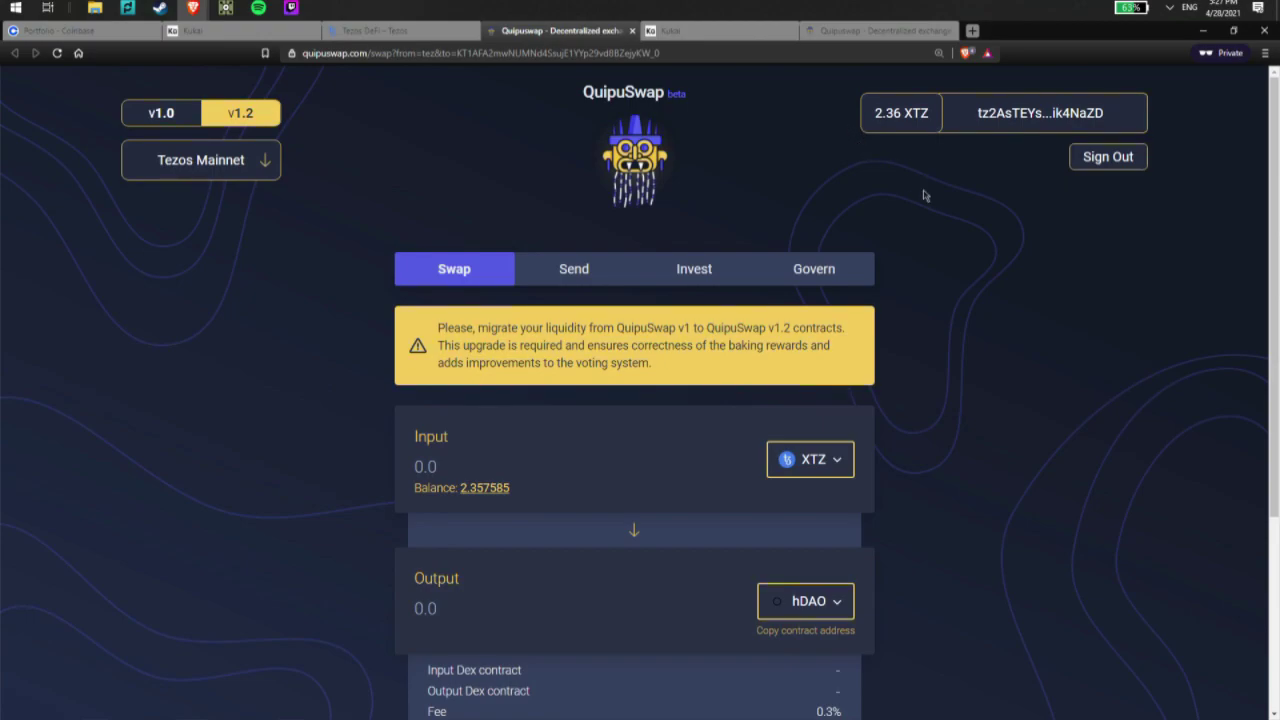
Step: Browse QuipuSwap's Send, Invest and Govern sections, ending on the KUSD, wXTZ, USDS list
scroll(924, 195, "down", 1)
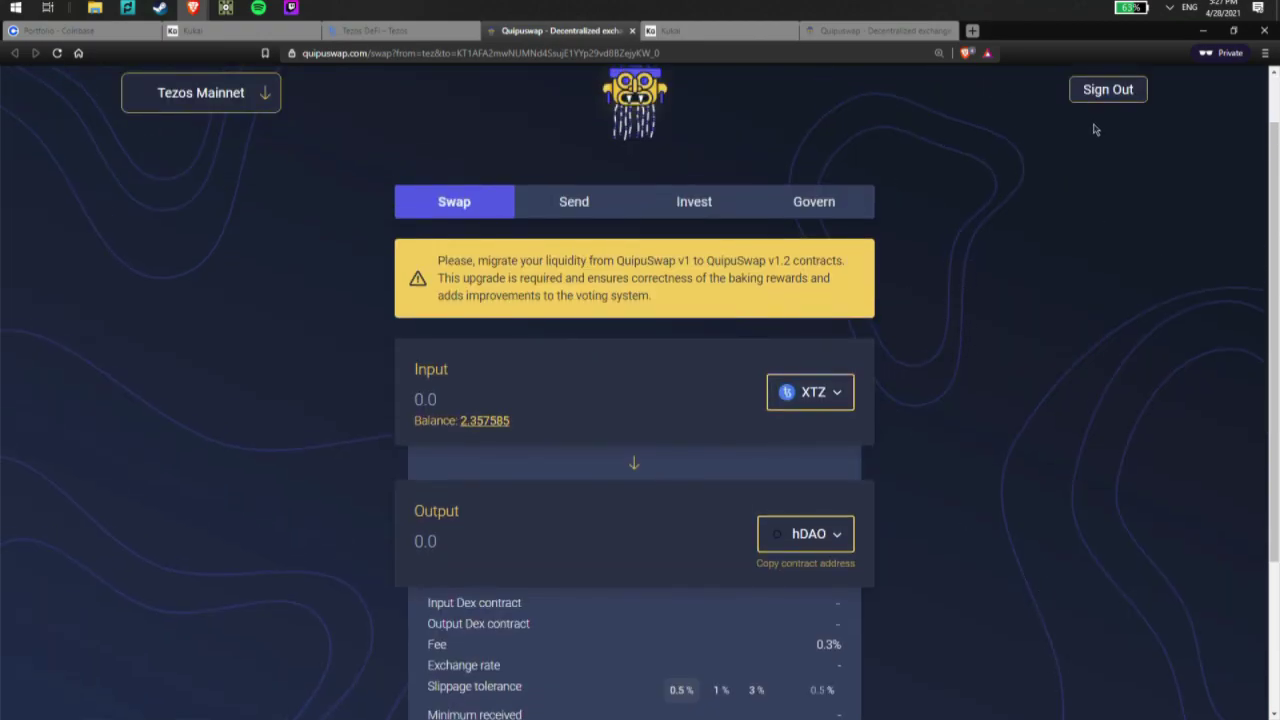
scroll(1080, 385, "down", 1)
scroll(1078, 373, "up", 2)
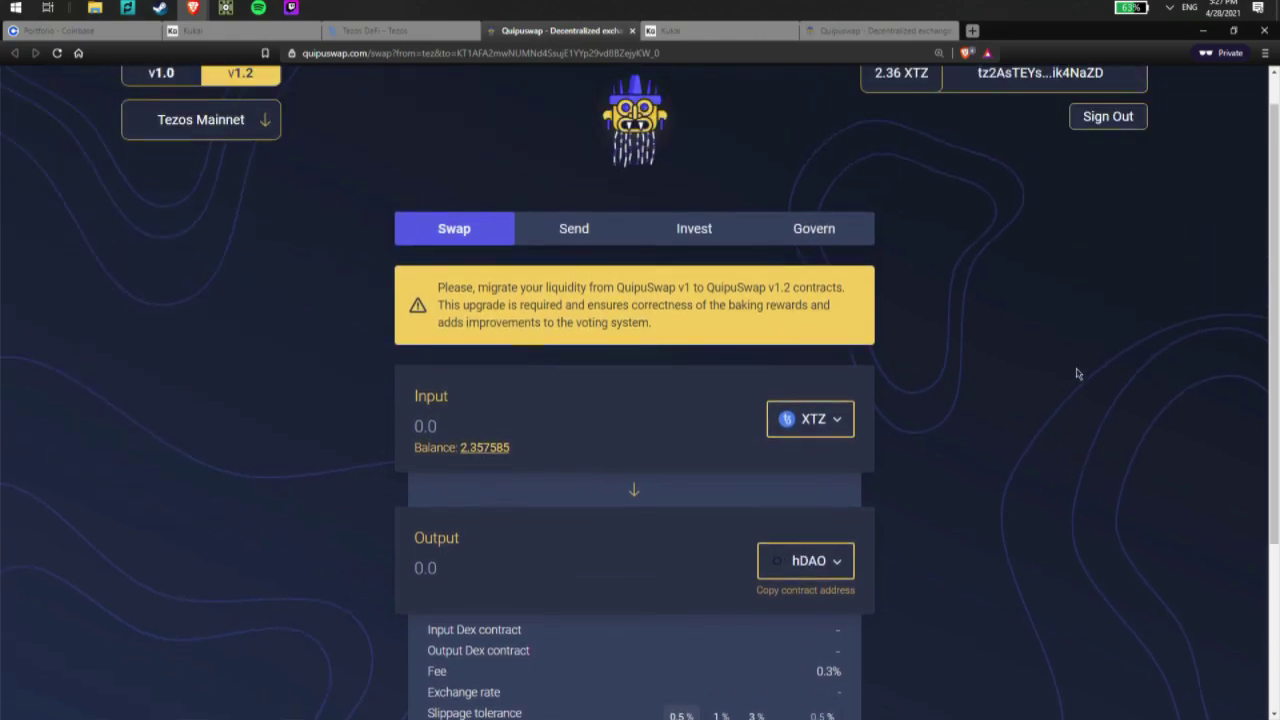
scroll(1060, 355, "up", 1)
scroll(1002, 334, "down", 1)
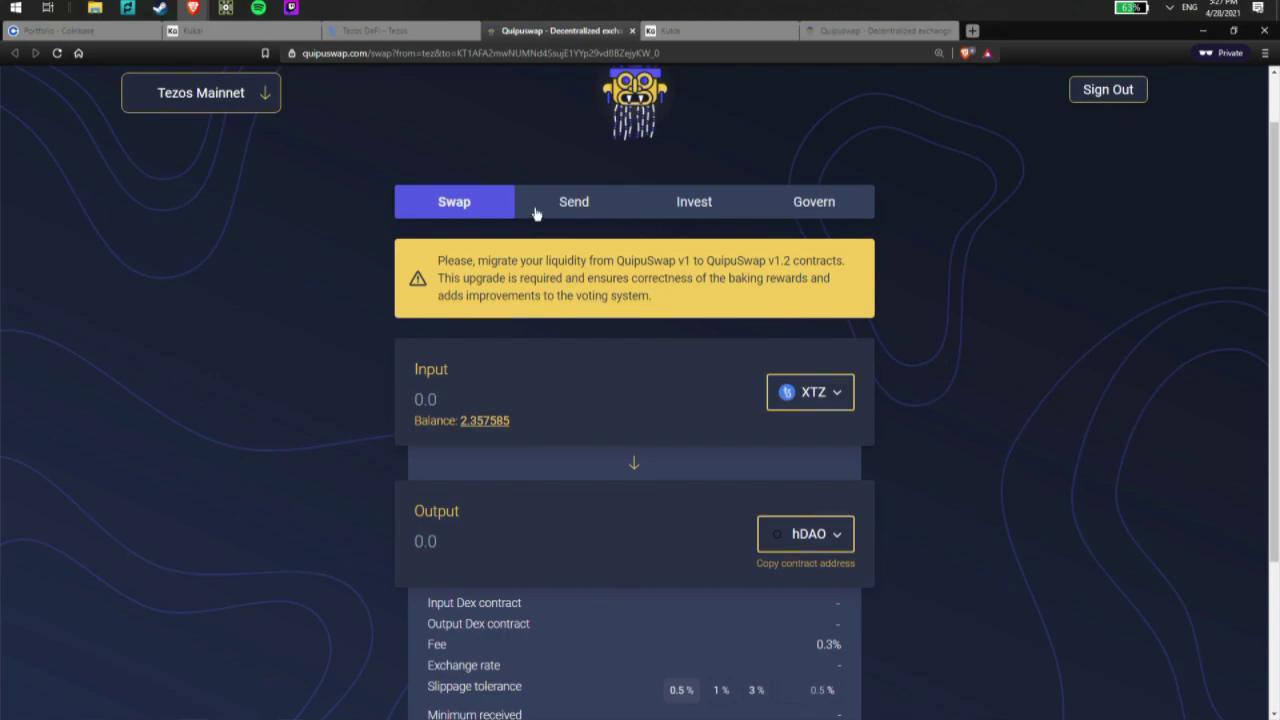
left_click(573, 203)
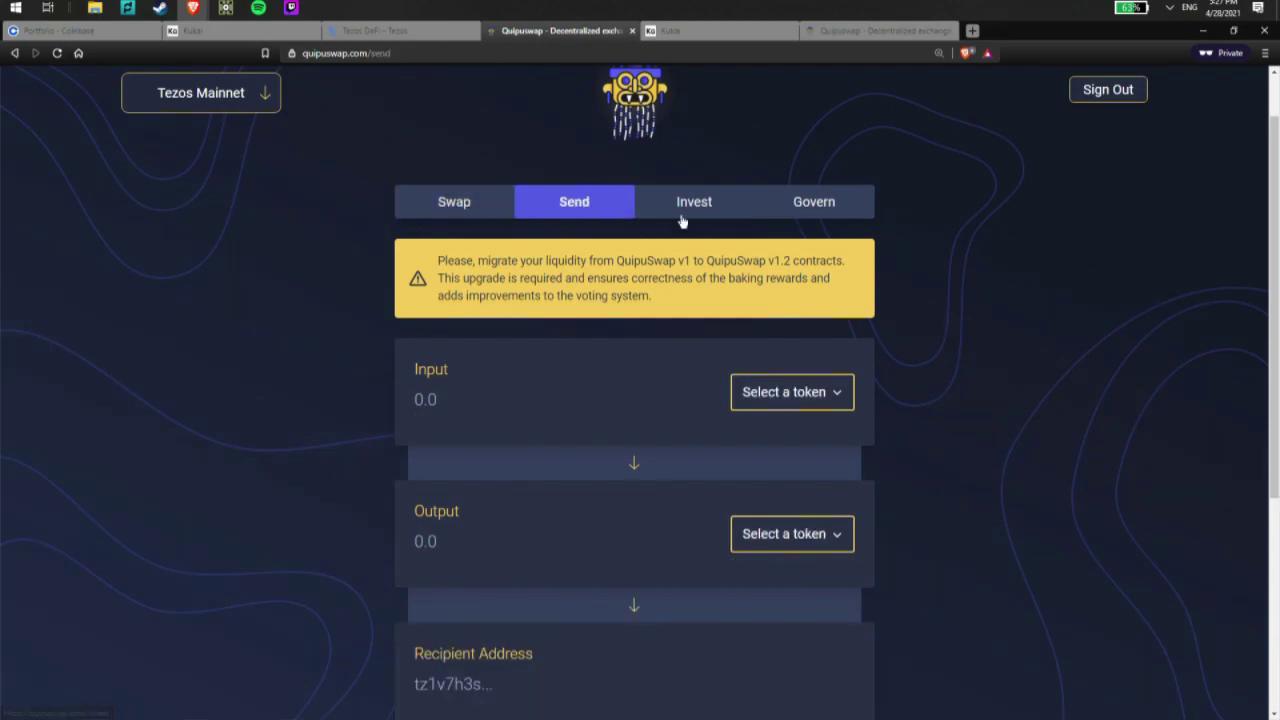
left_click(712, 204)
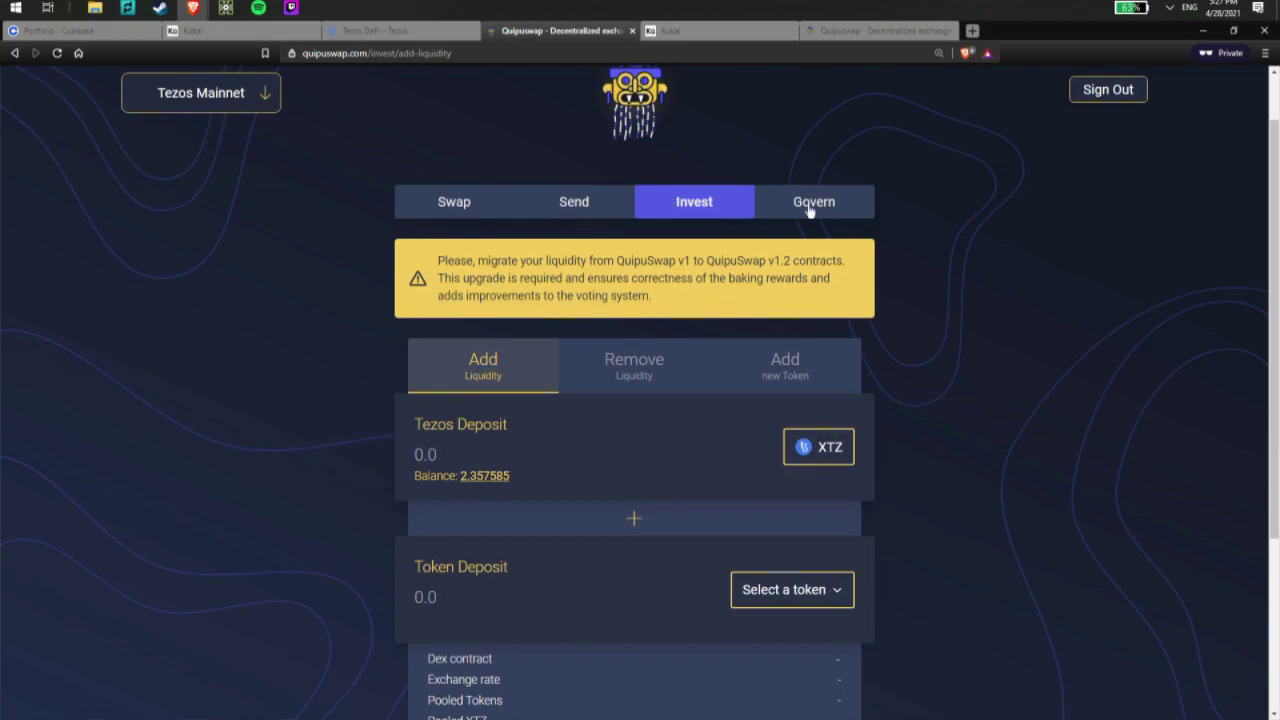
left_click(852, 203)
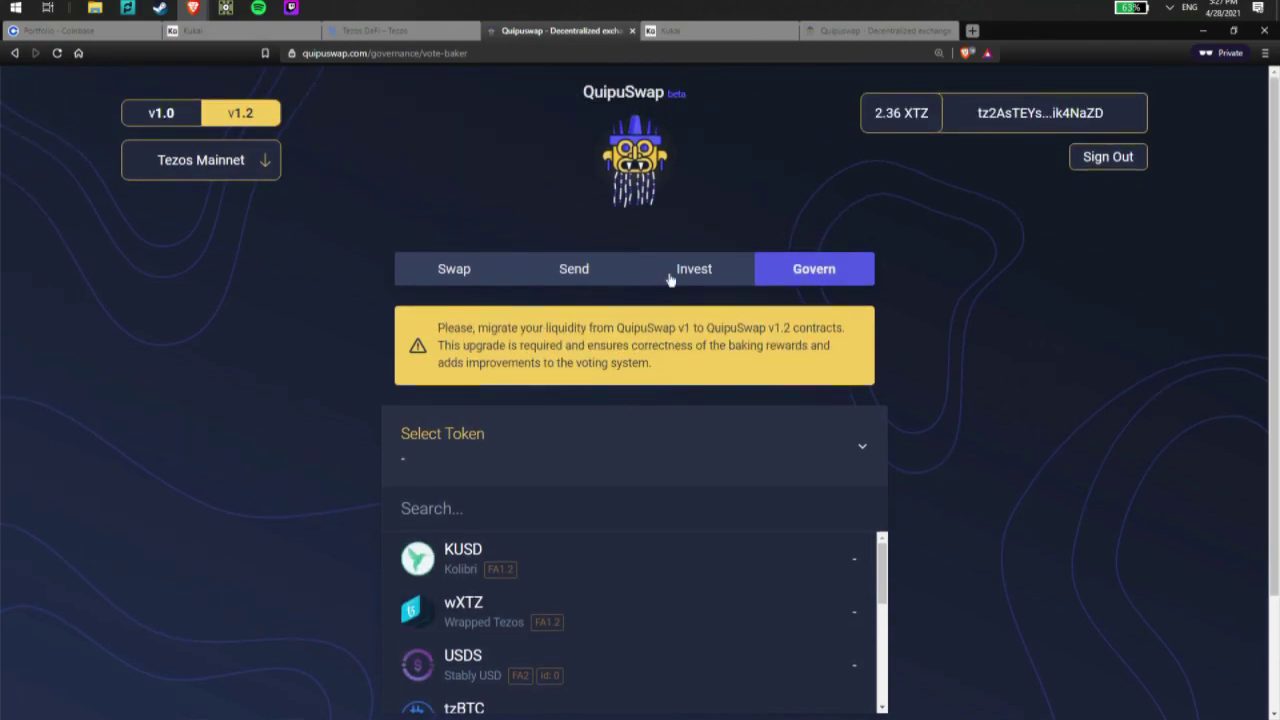
Step: Set the swap form to pay with XTZ and receive hDAO
left_click(433, 272)
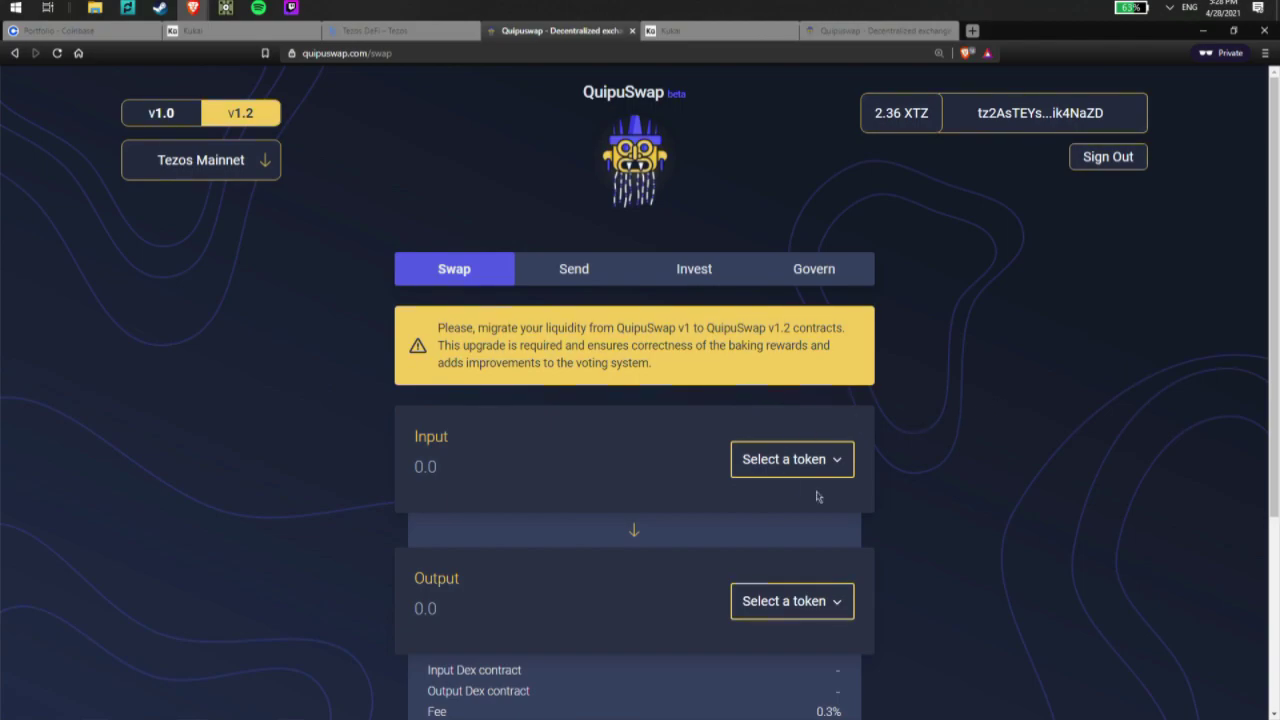
scroll(1086, 400, "down", 1)
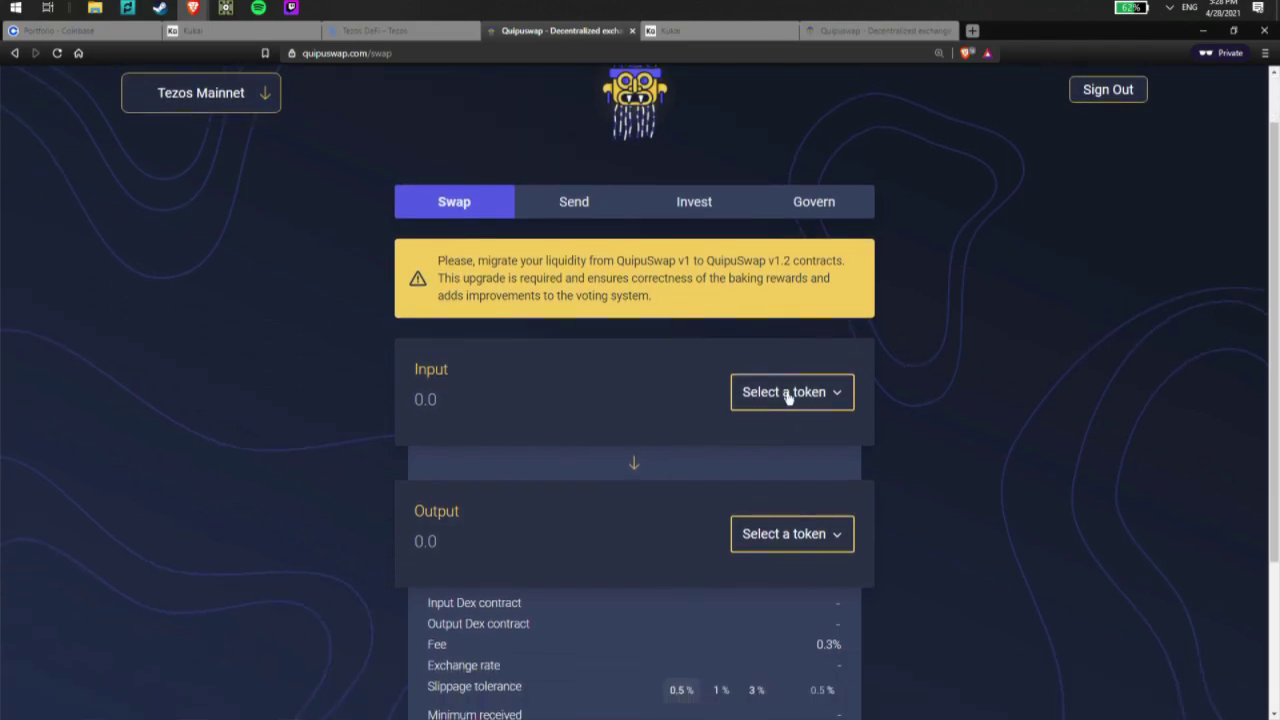
left_click(791, 397)
left_click(450, 530)
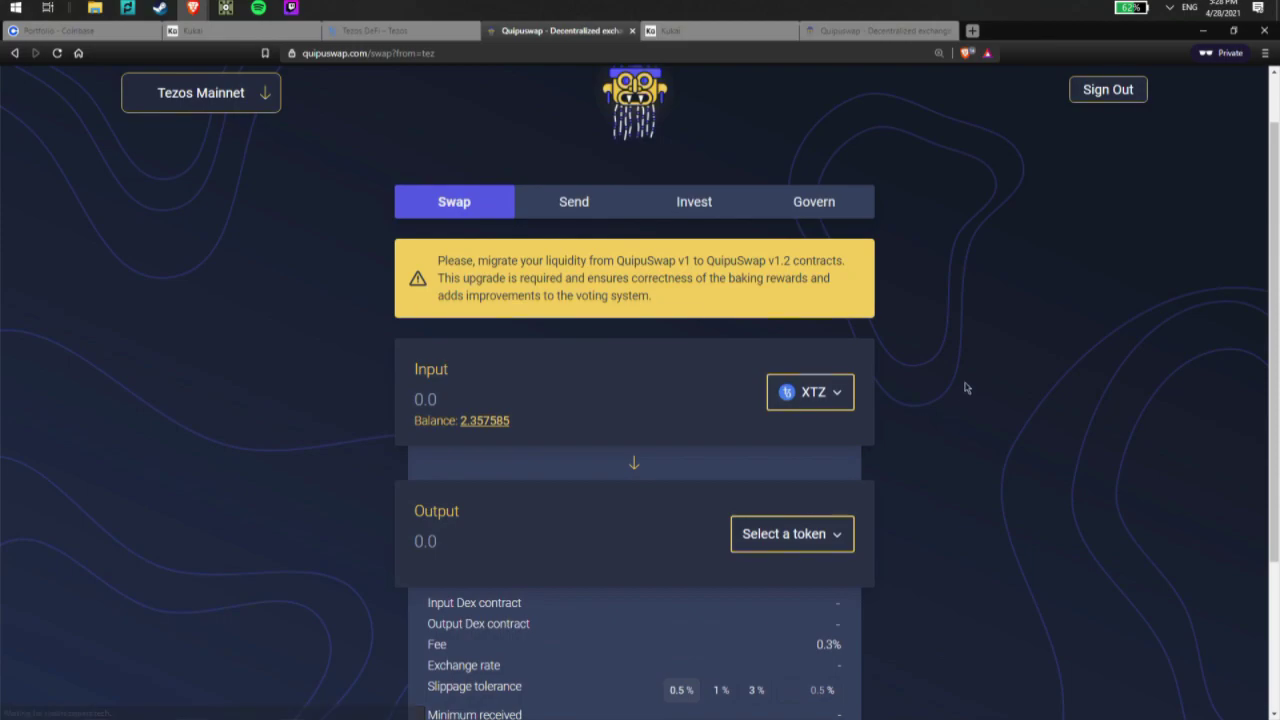
scroll(925, 425, "down", 1)
left_click(760, 472)
scroll(1003, 529, "down", 2)
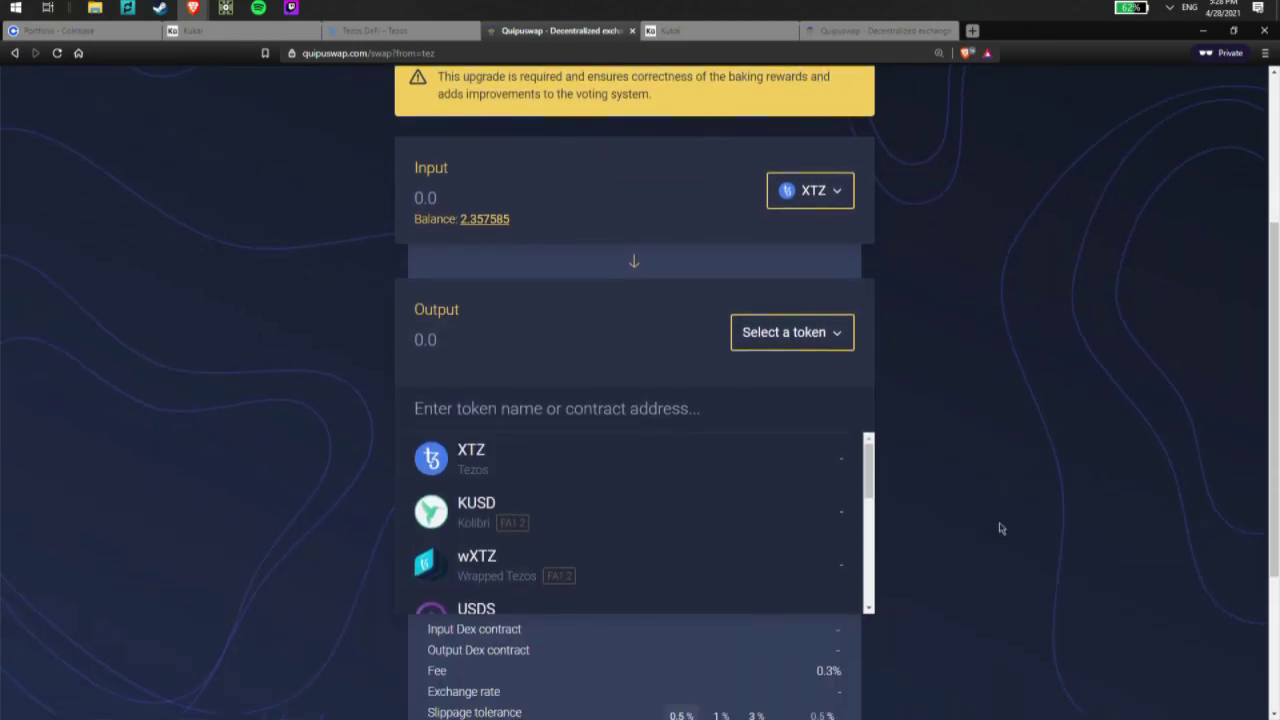
scroll(584, 467, "down", 5)
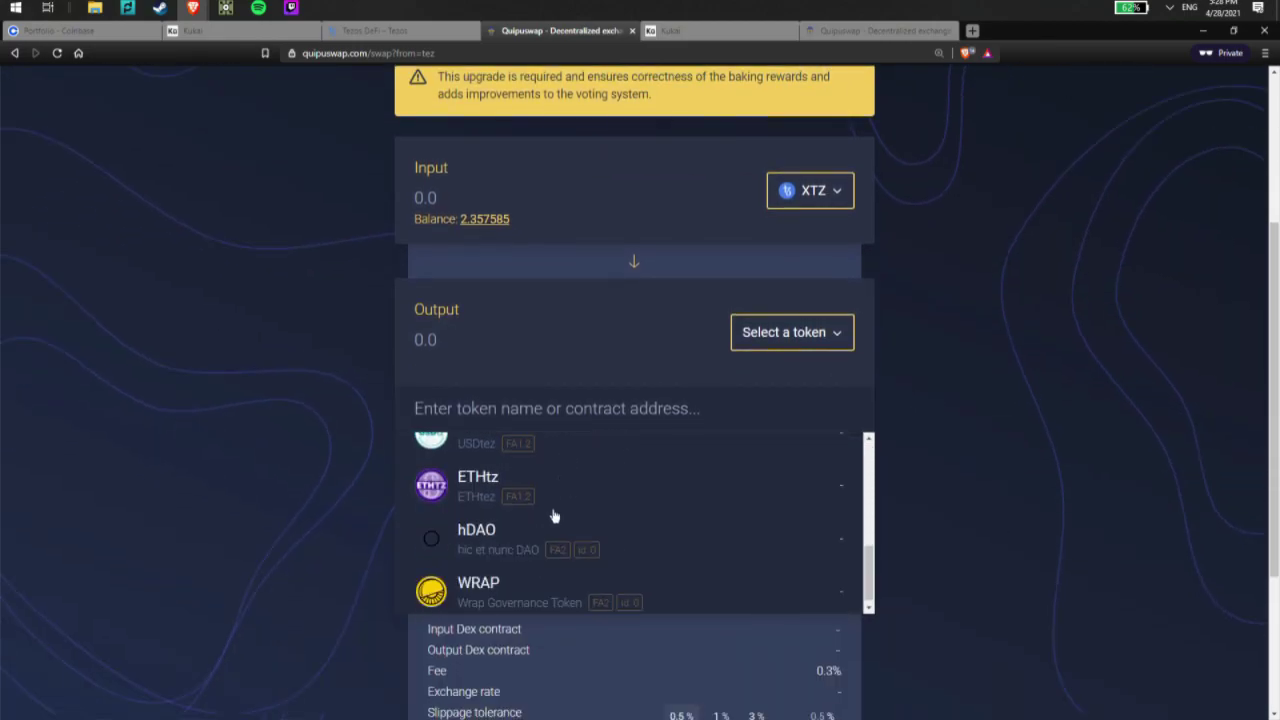
left_click(528, 536)
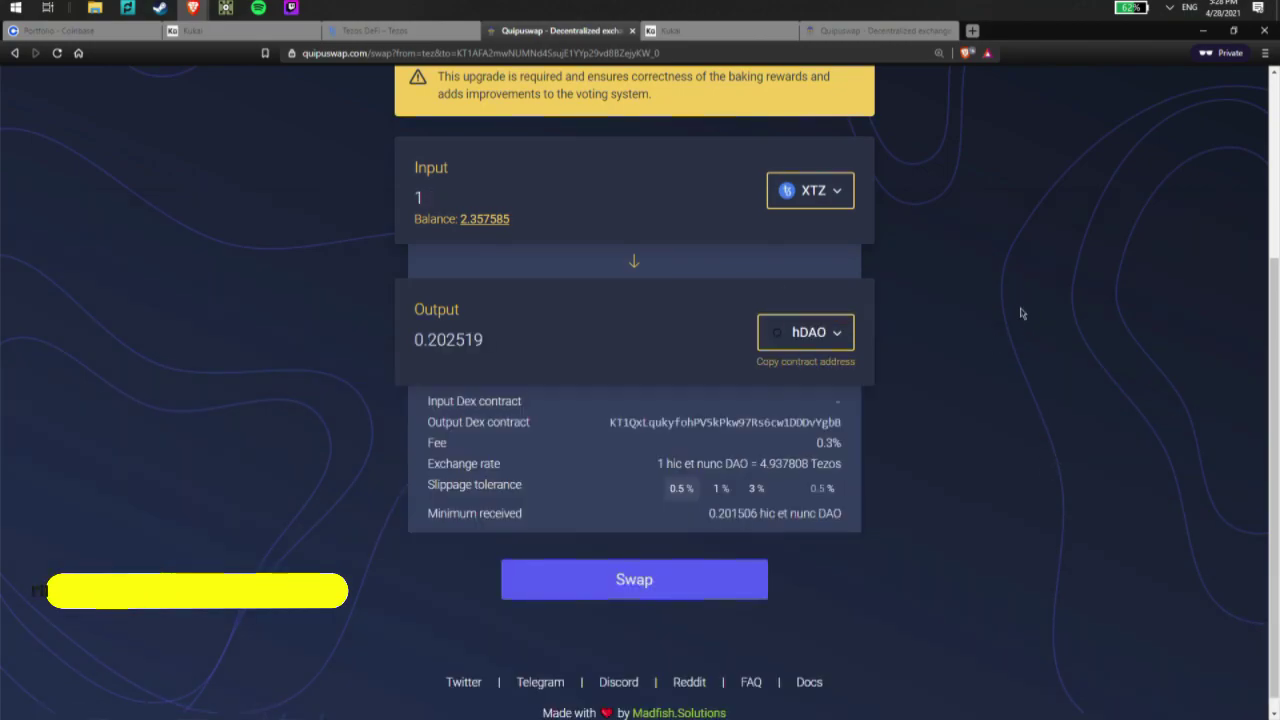
Step: Enter 2 XTZ, quoting 0.405031 hDAO with 0.403005 minimum received
scroll(1022, 312, "up", 2)
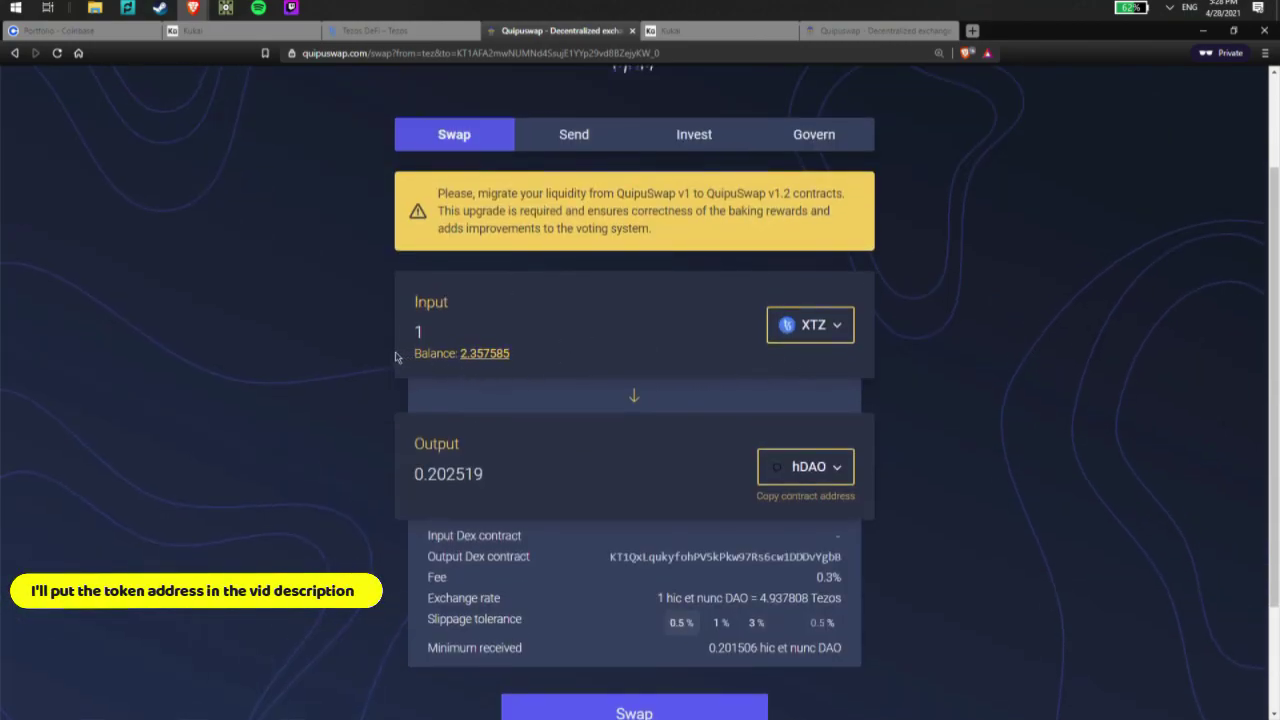
double_click(419, 330)
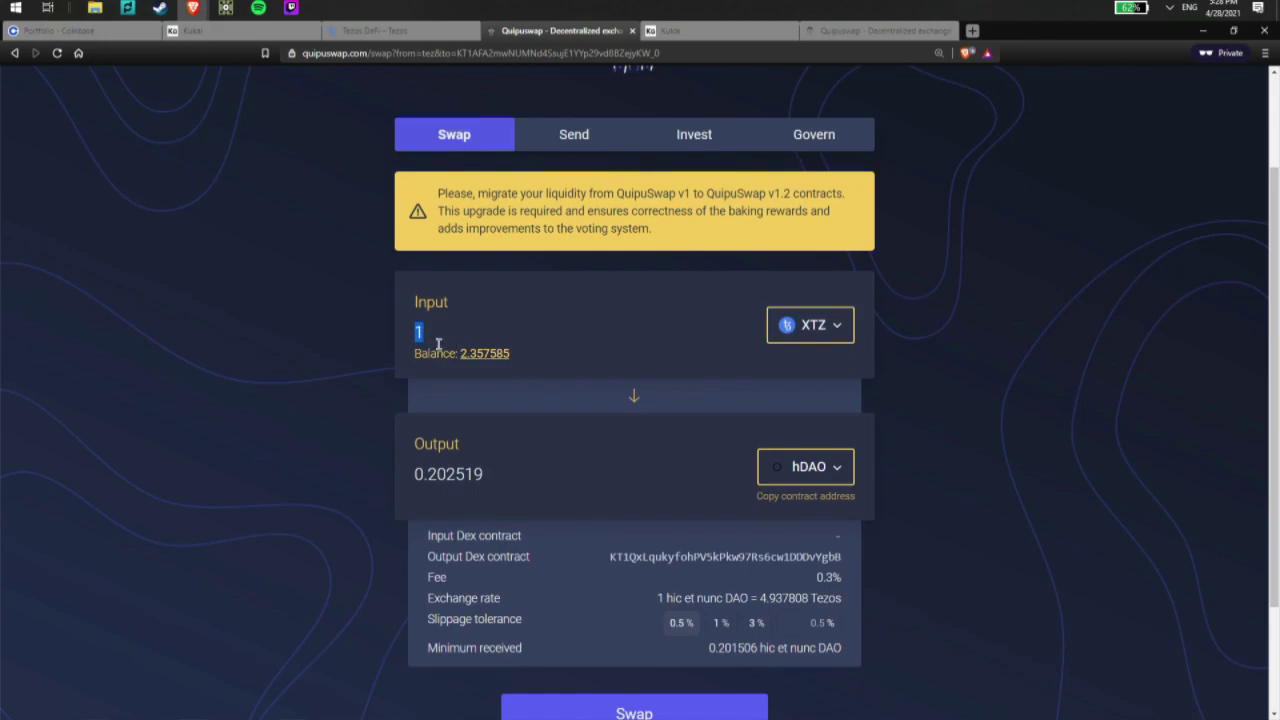
type("2")
double_click(486, 466)
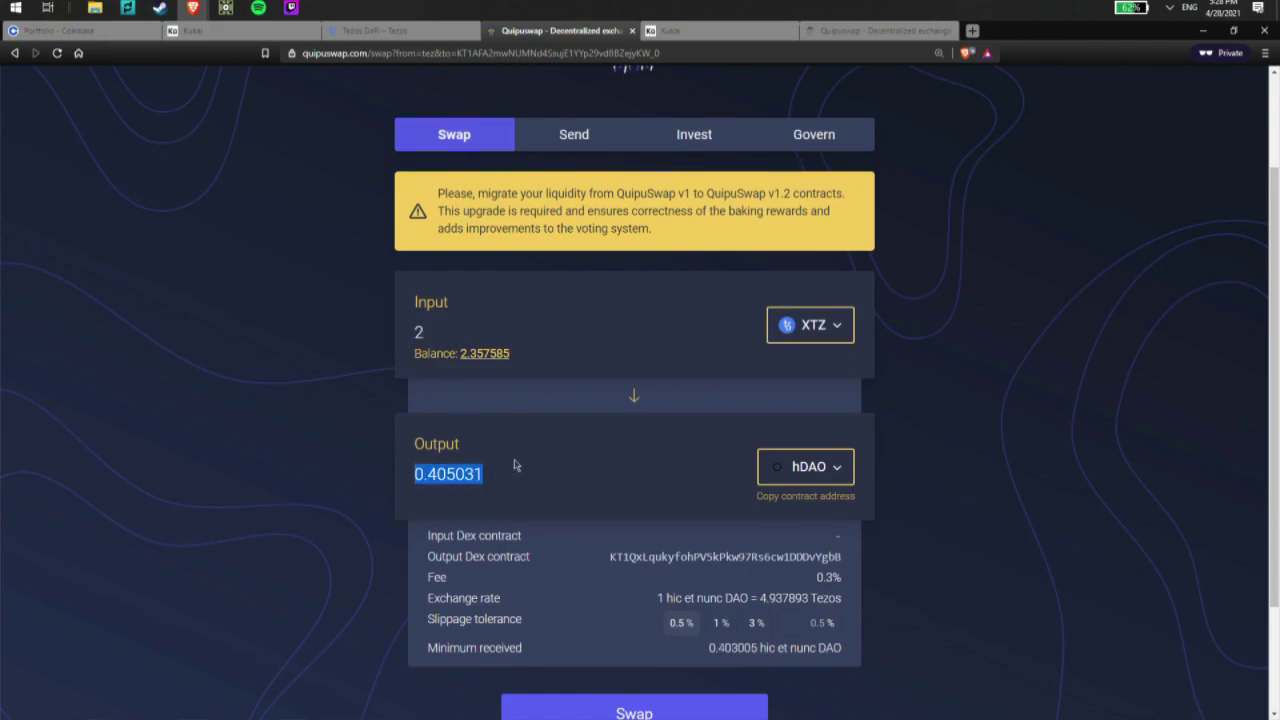
left_click(432, 480)
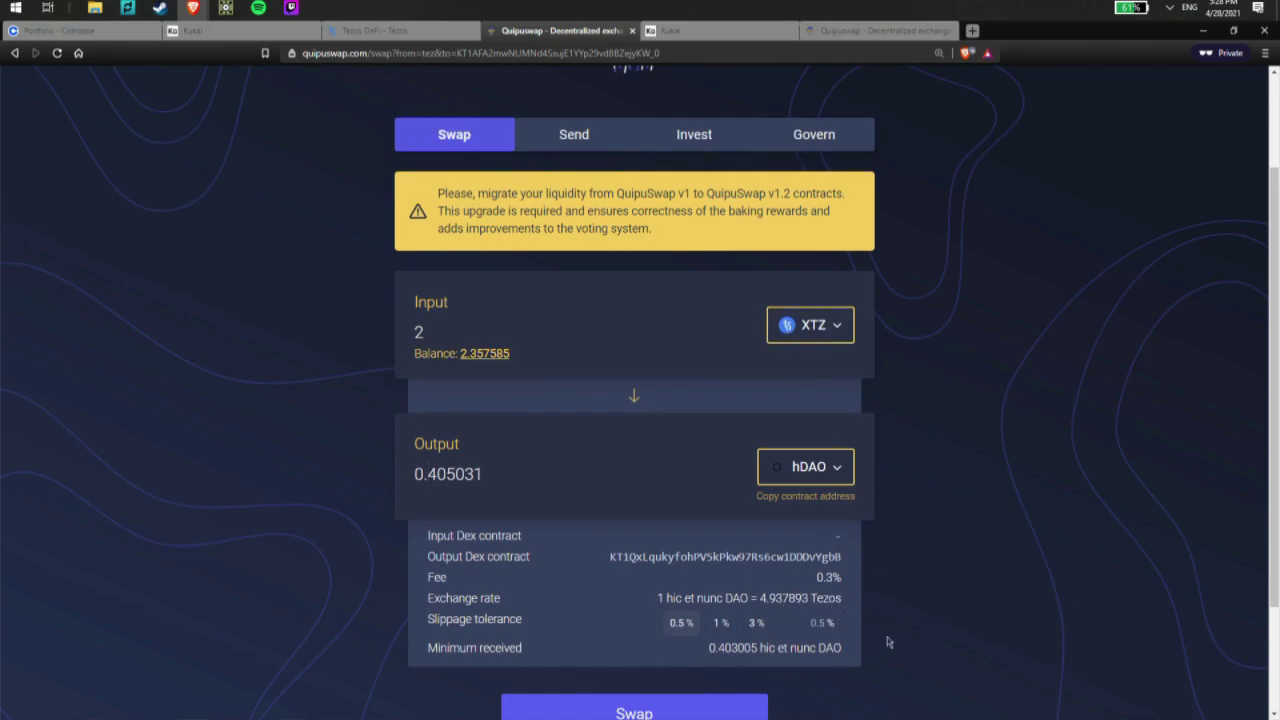
scroll(904, 600, "down", 1)
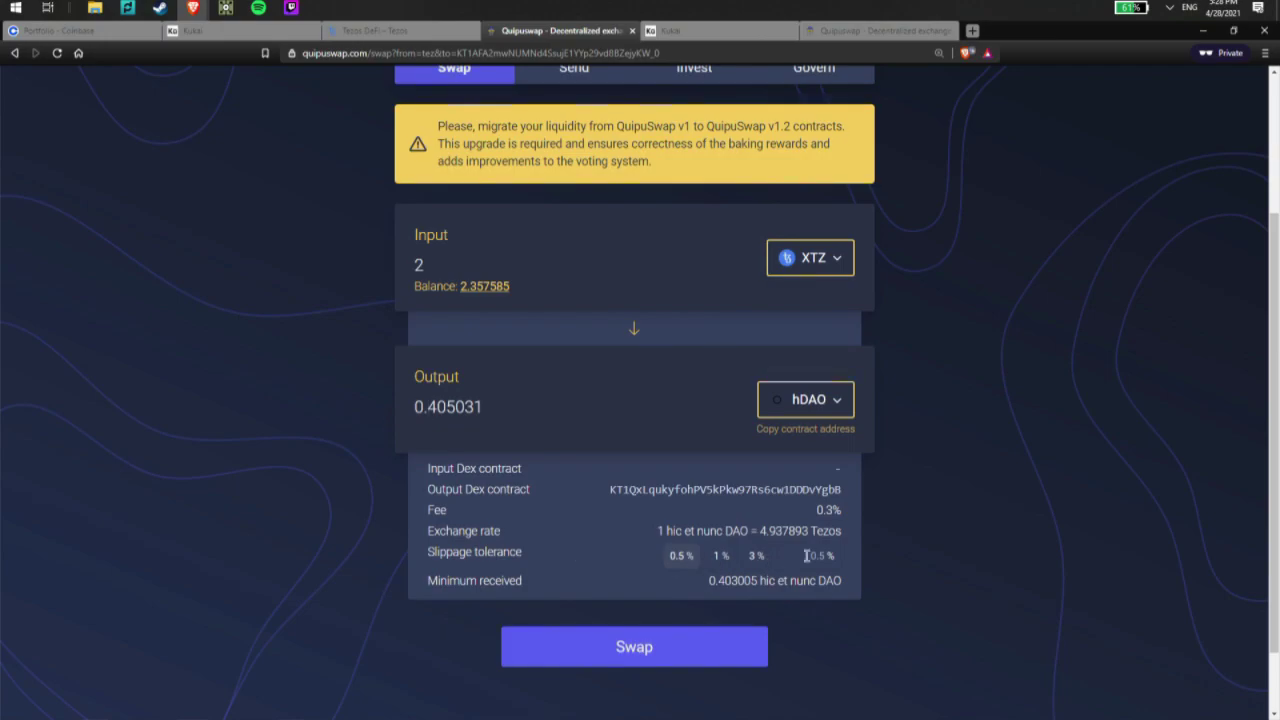
scroll(898, 600, "up", 1)
scroll(898, 590, "up", 1)
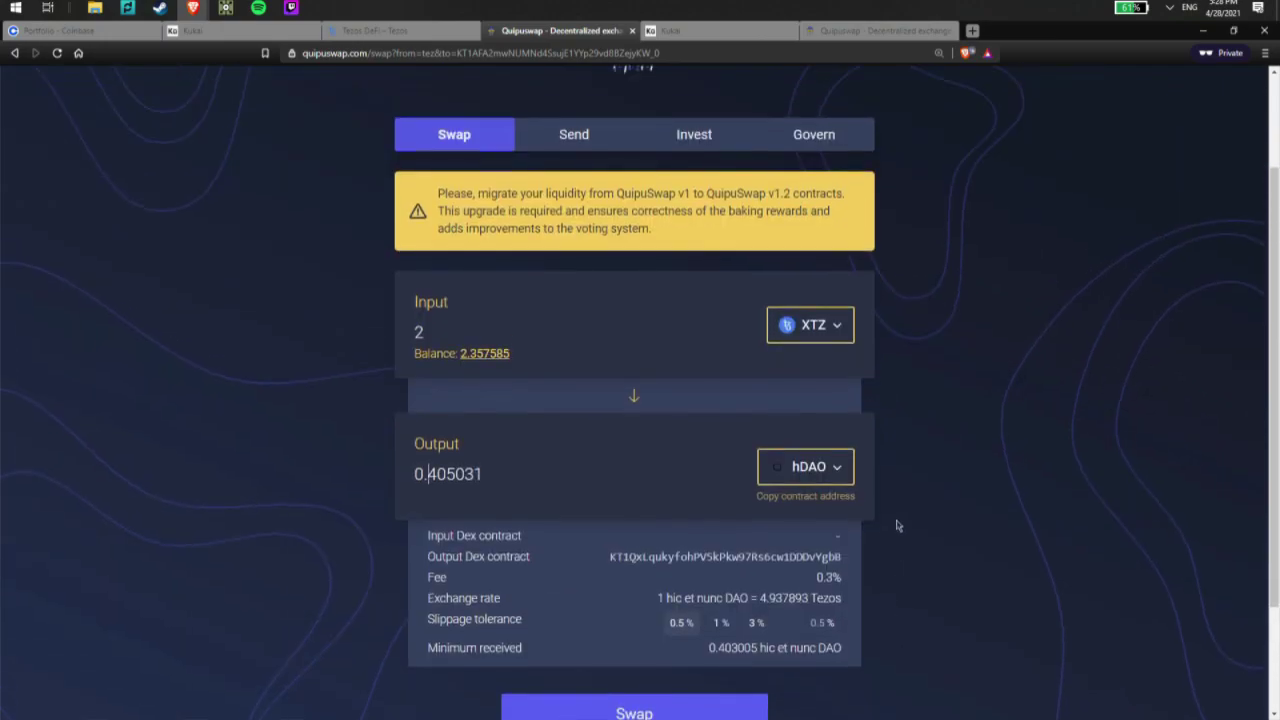
scroll(890, 460, "down", 2)
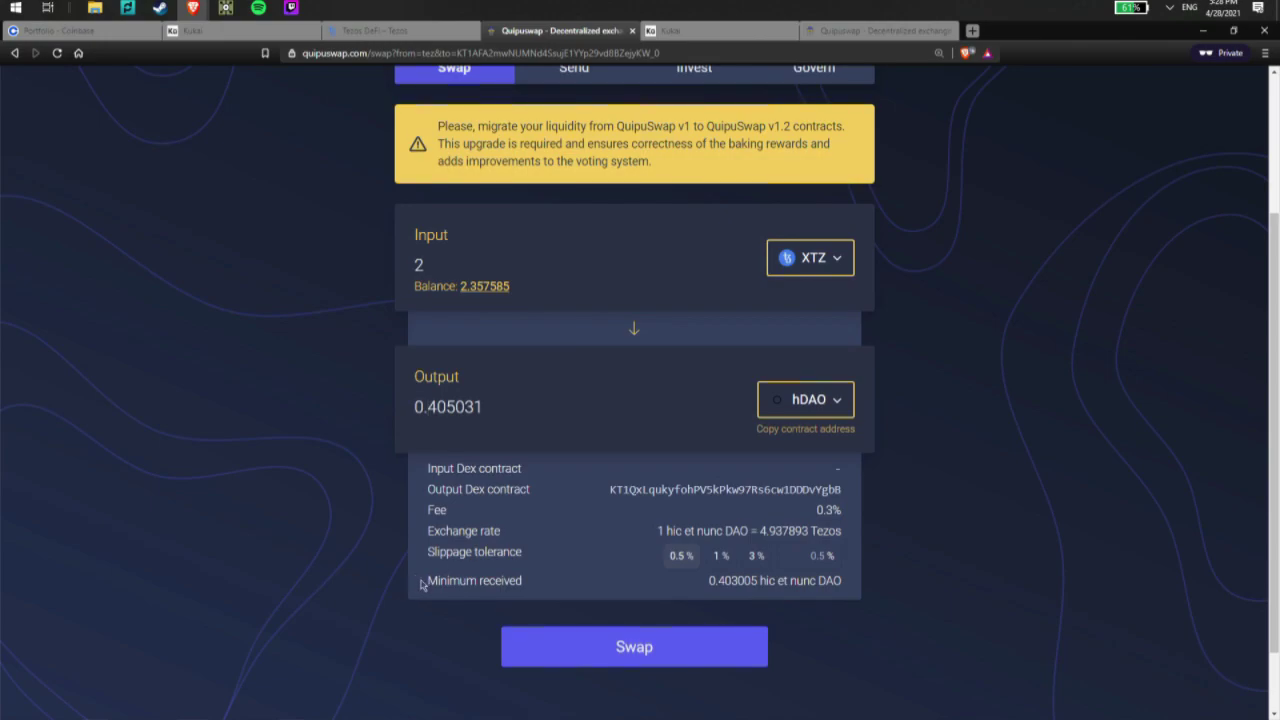
scroll(1220, 477, "up", 2)
scroll(1155, 450, "down", 2)
scroll(1150, 444, "up", 1)
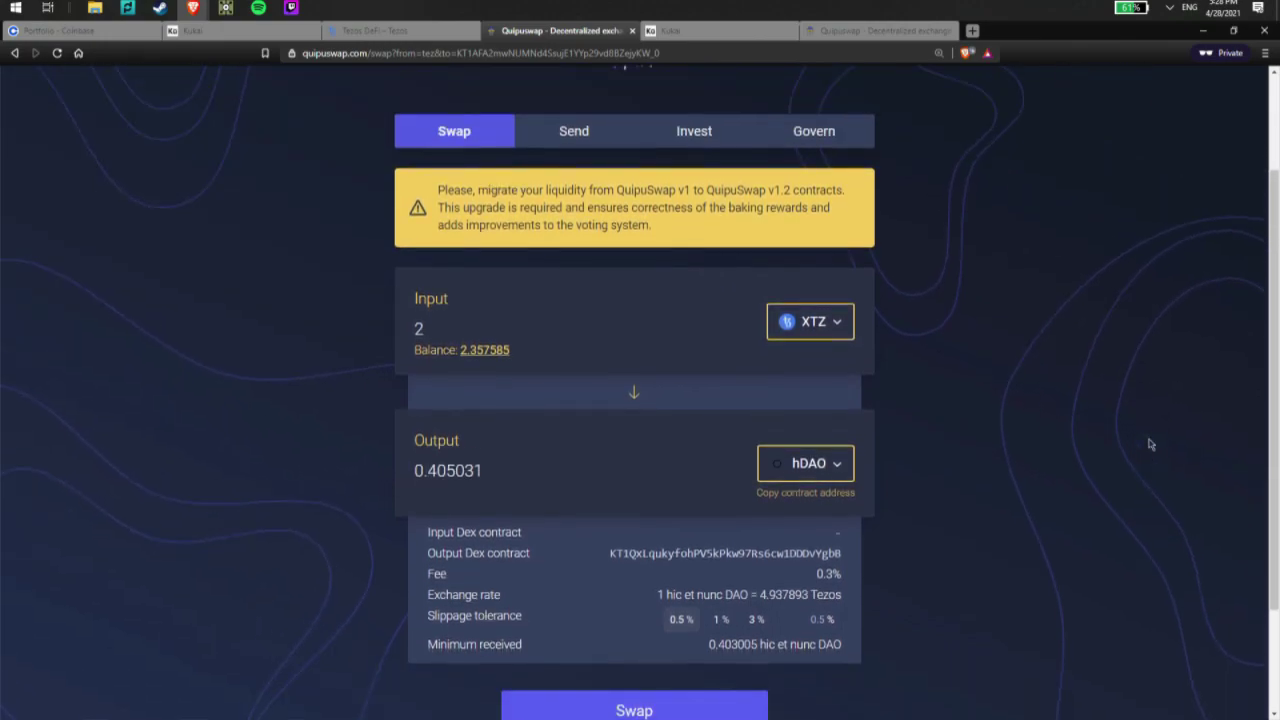
scroll(1150, 444, "down", 1)
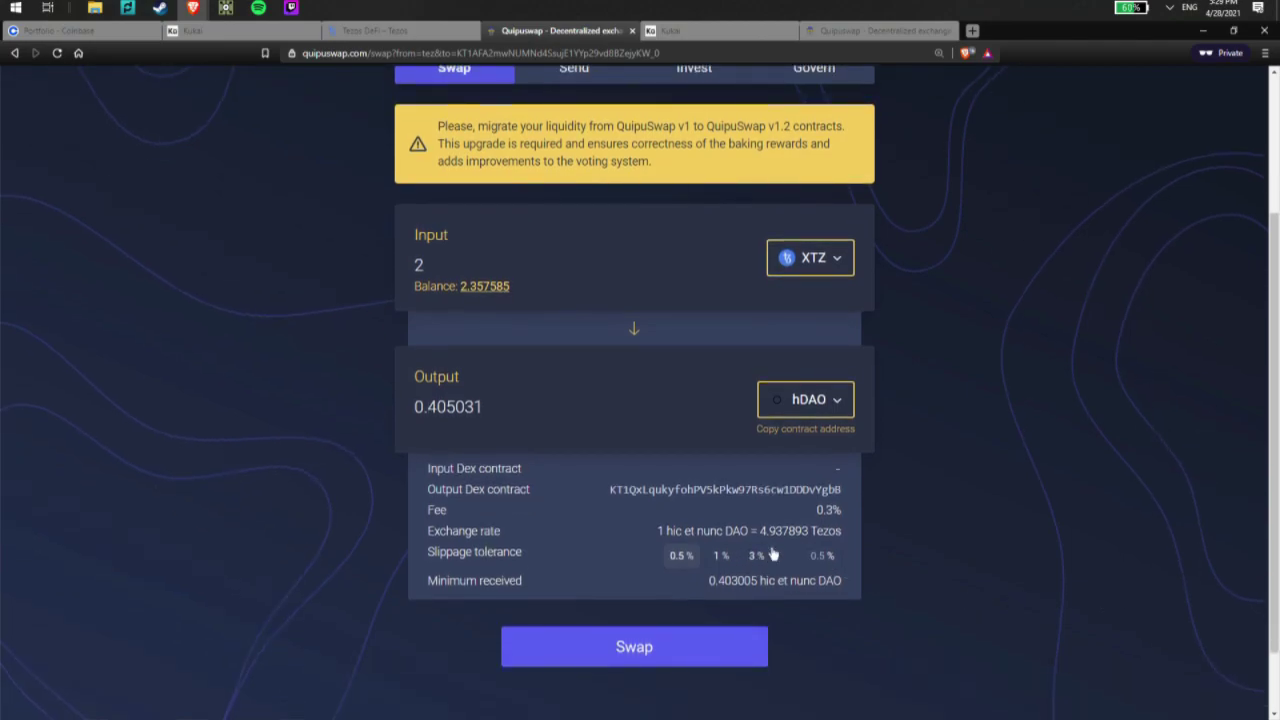
scroll(997, 248, "up", 2)
scroll(997, 248, "down", 1)
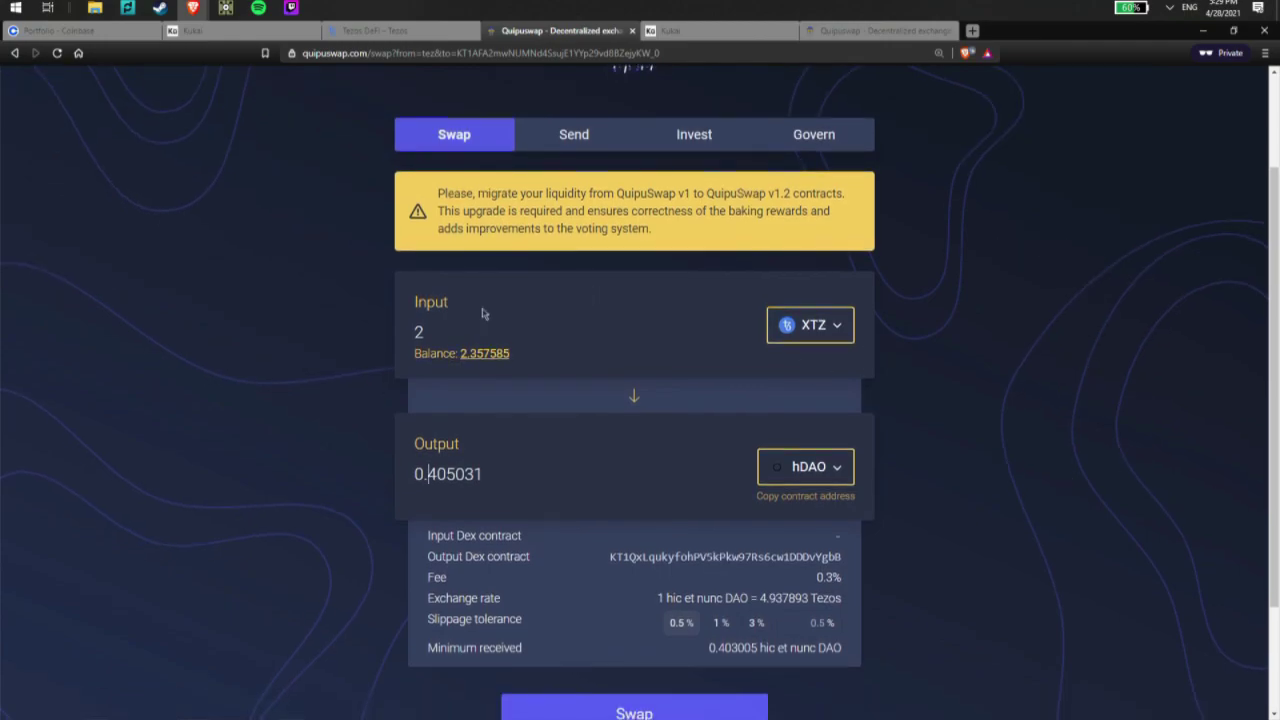
scroll(543, 383, "down", 1)
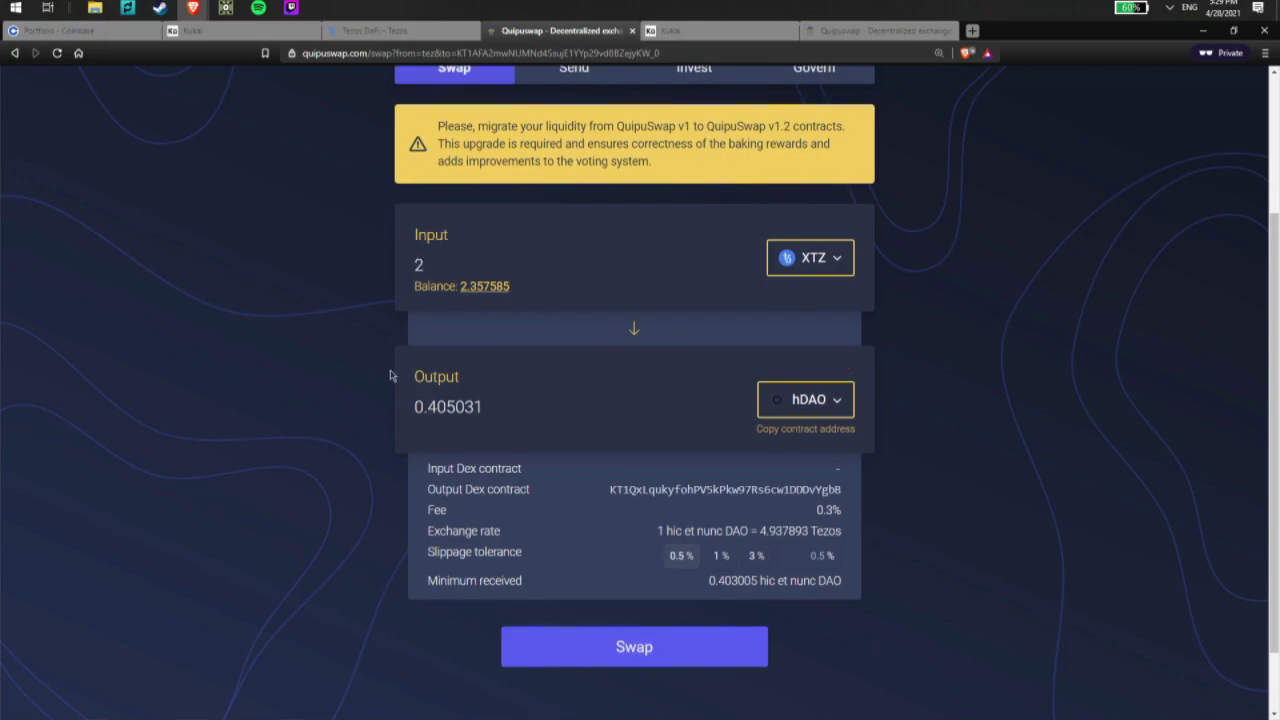
Step: Swap 2 XTZ for hDAO, confirming the 2 tez transaction in Kukai with Twitter re-authorization
left_click(729, 648)
left_click(738, 31)
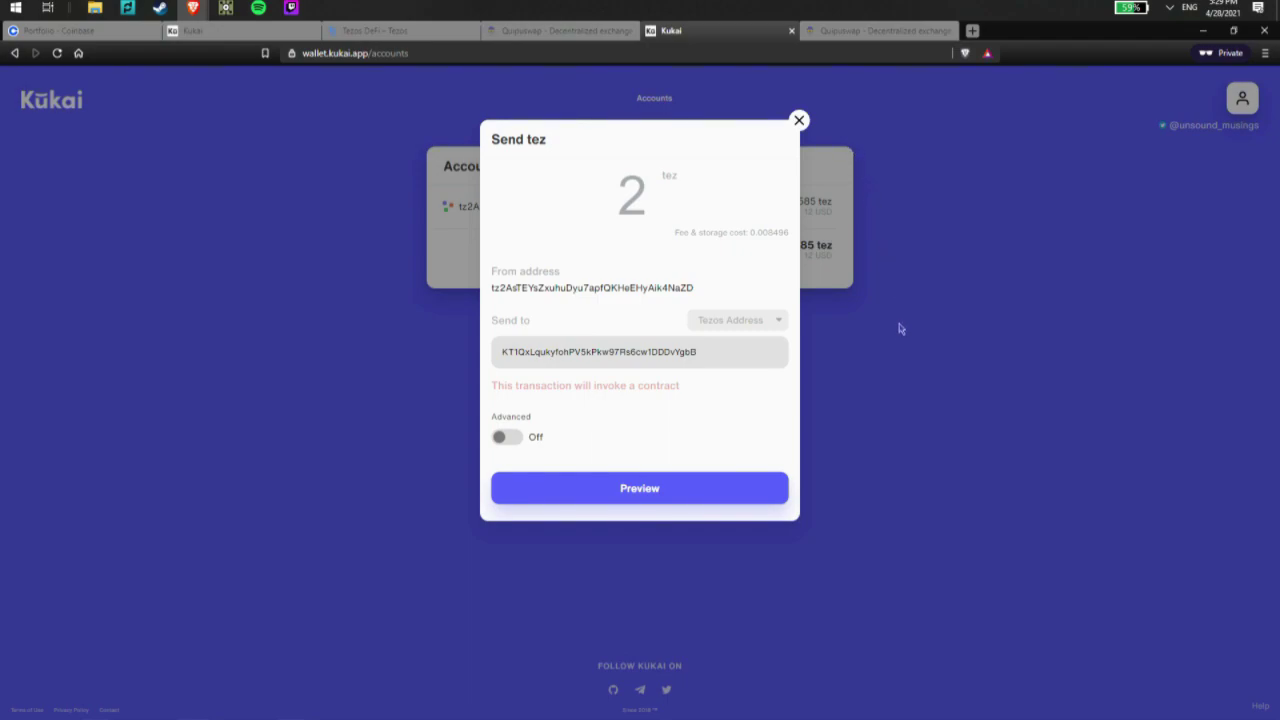
left_click(757, 487)
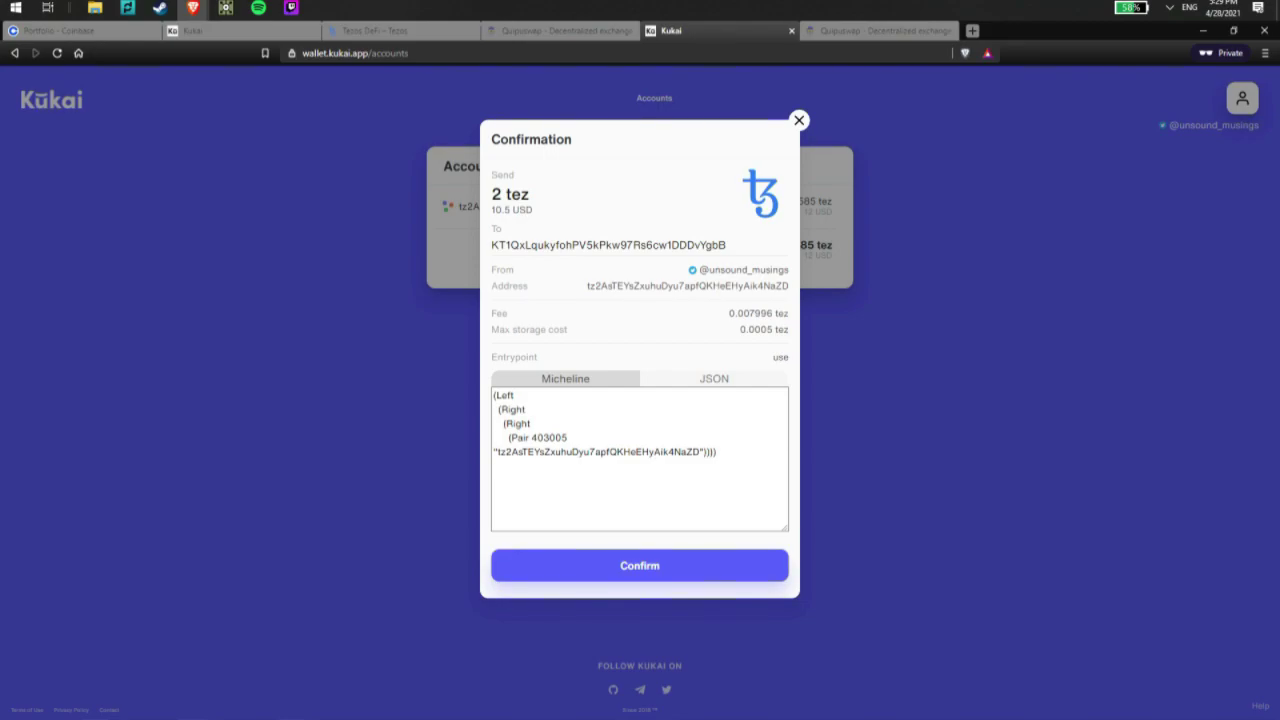
left_click_drag(728, 313, 779, 313)
left_click(779, 313)
left_click(610, 566)
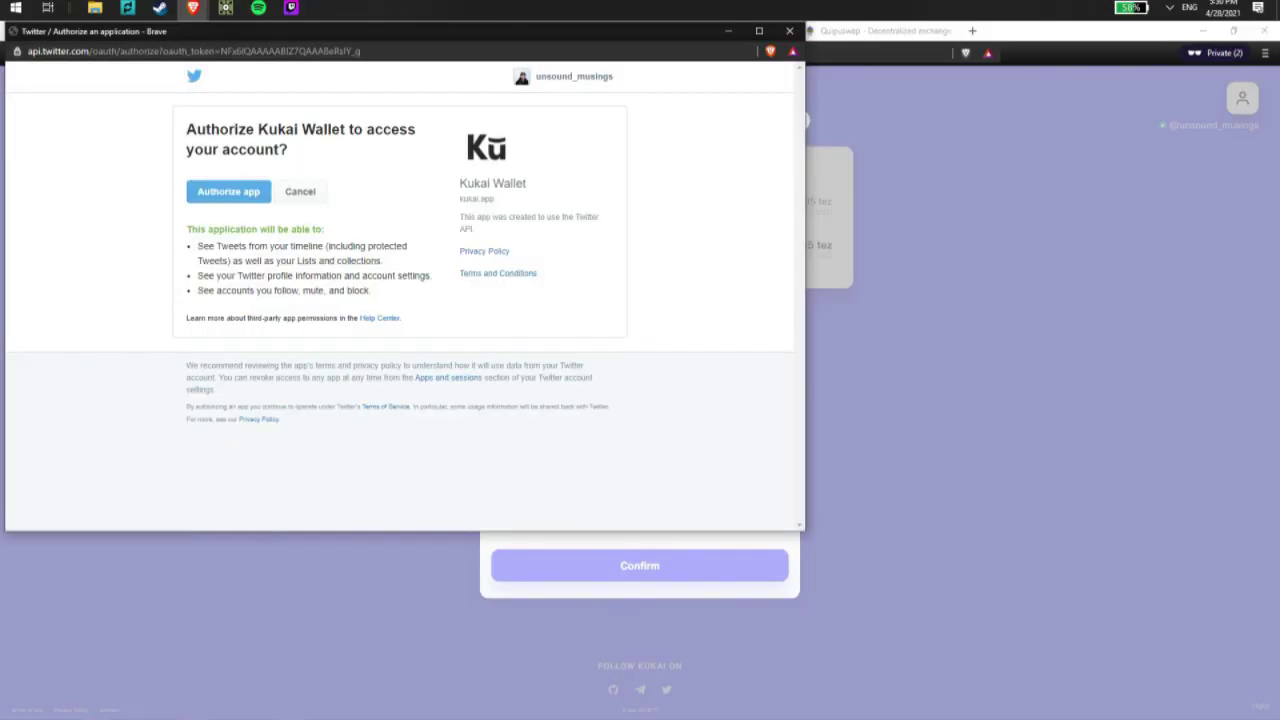
left_click(220, 191)
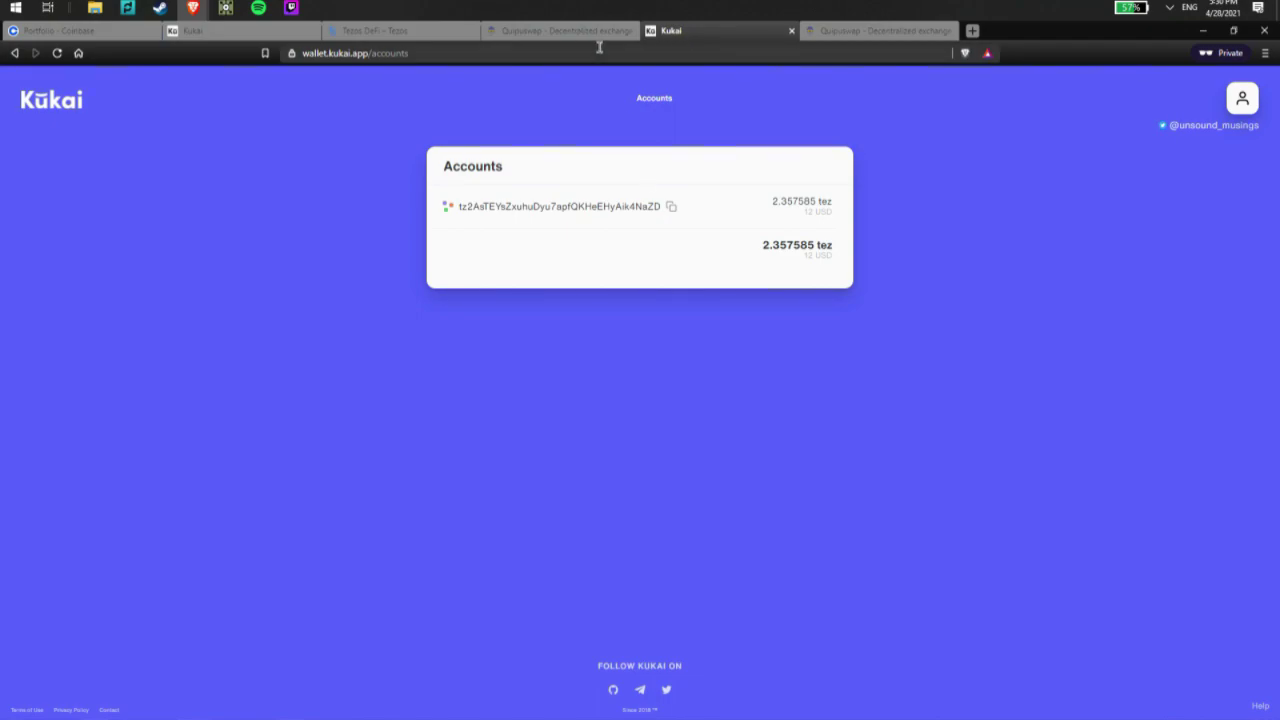
Step: Return to QuipuSwap and reload the swap page to show the 0.35 XTZ balance
left_click(586, 31)
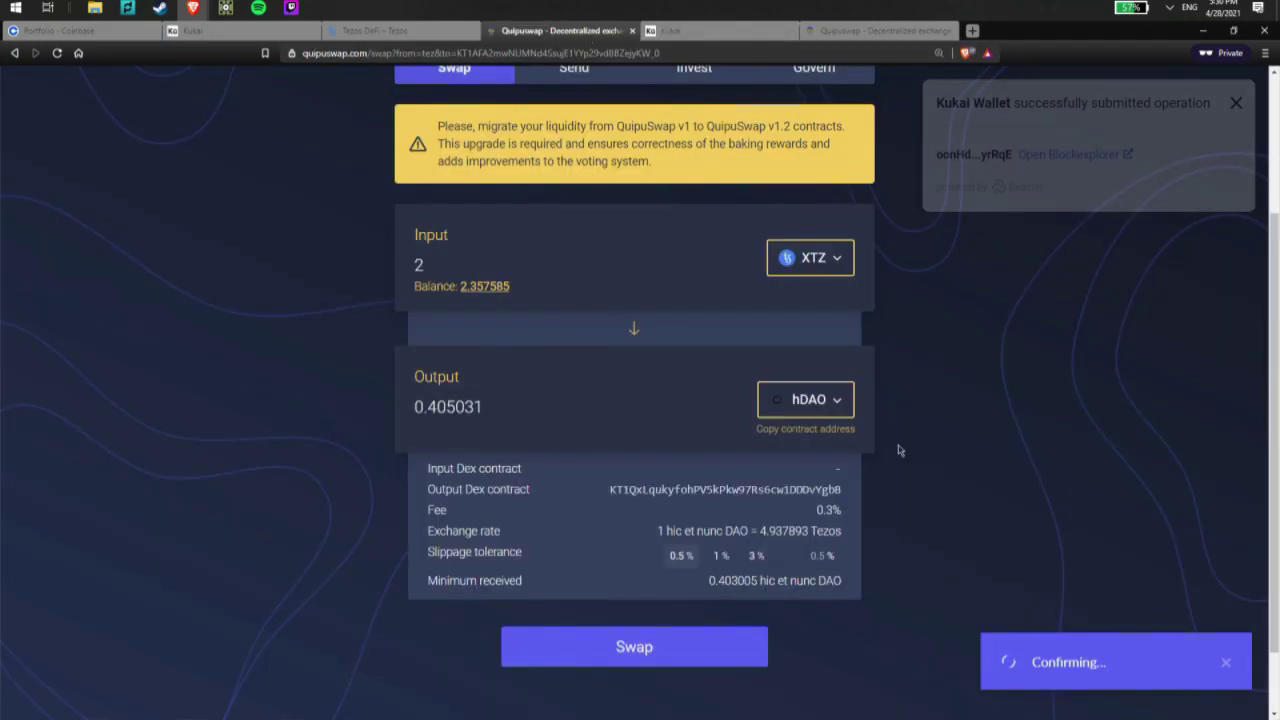
scroll(896, 451, "up", 2)
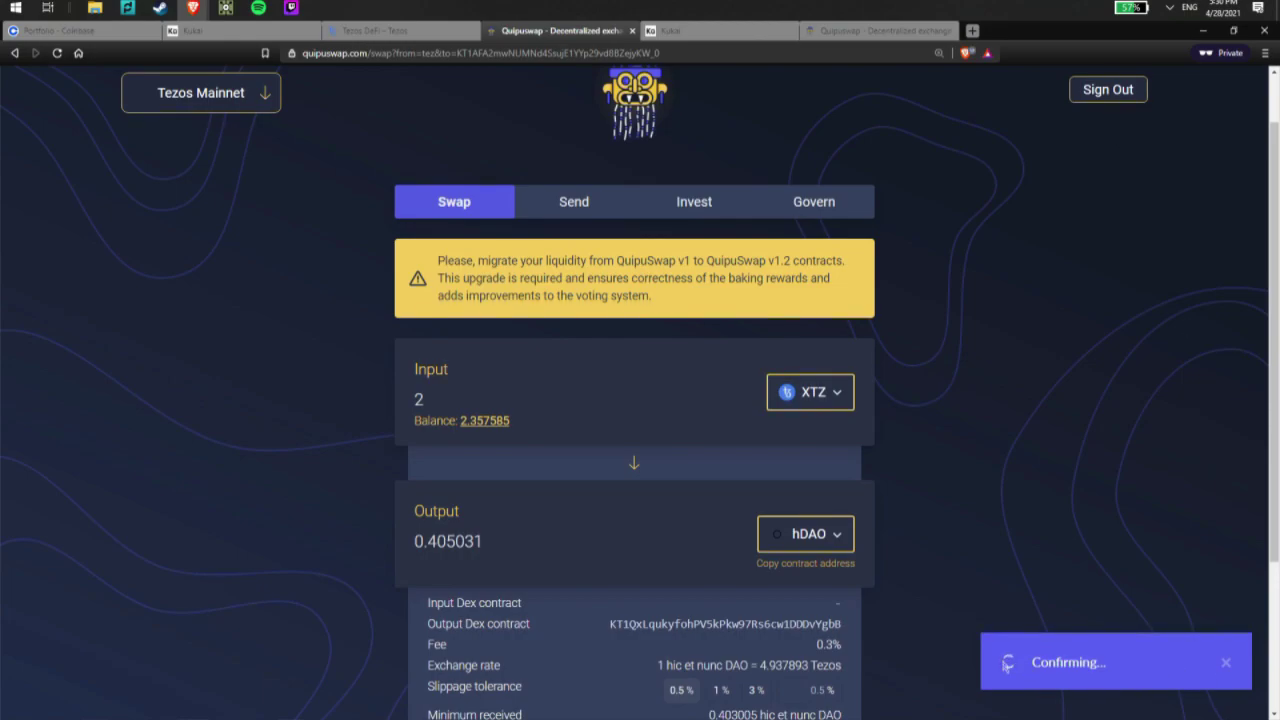
scroll(999, 578, "up", 1)
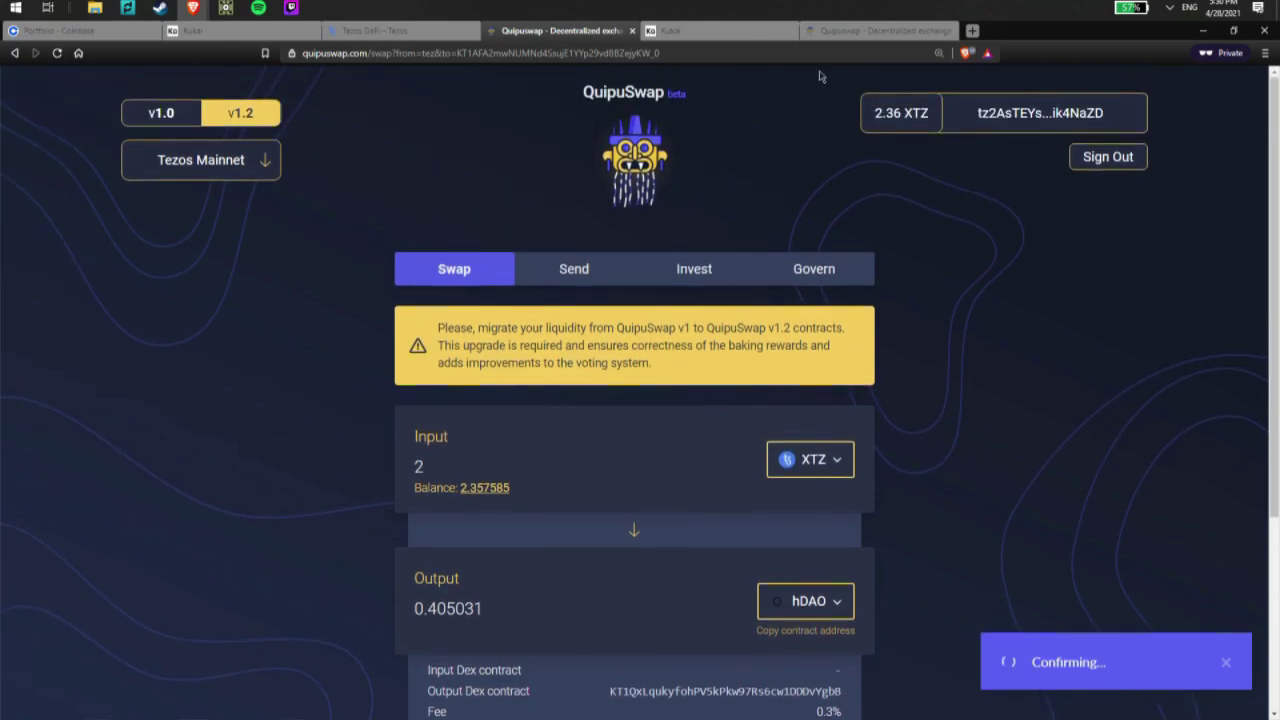
left_click(57, 55)
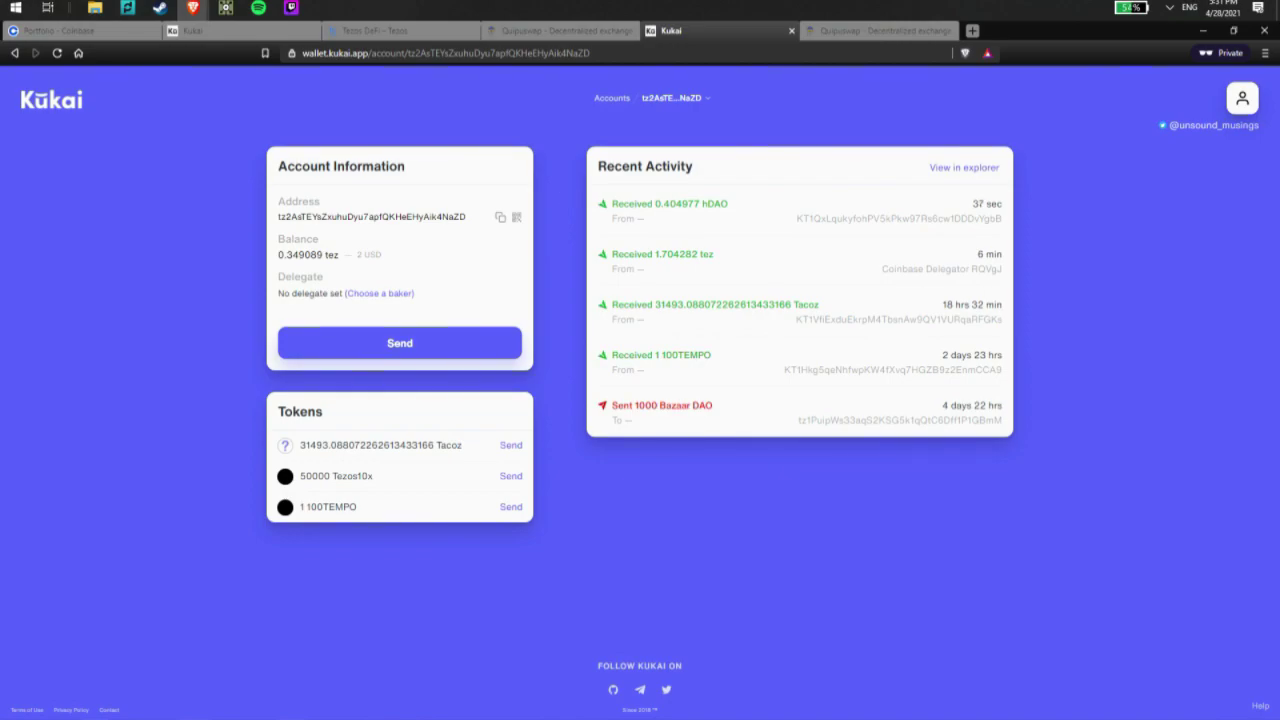
Step: Check Kukai's recent activity for the 0.404977 hDAO received, then bring up hicetnunc.xyz
left_click(560, 41)
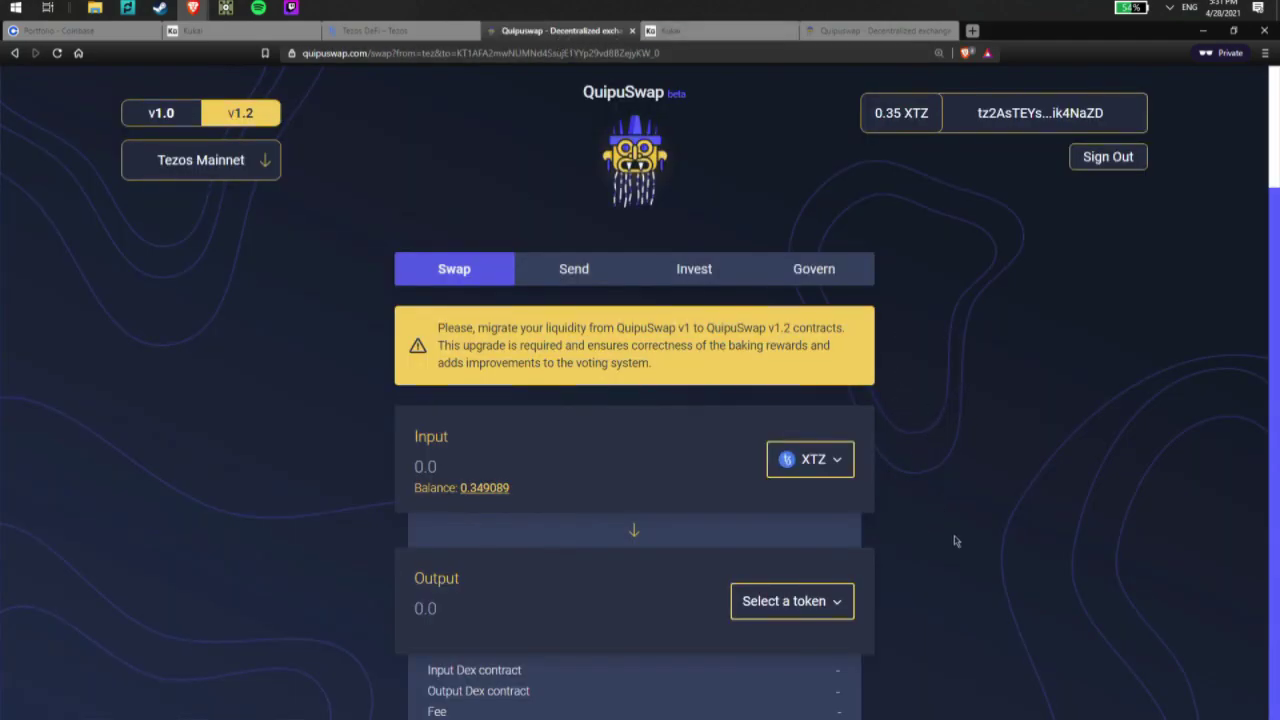
left_click(744, 41)
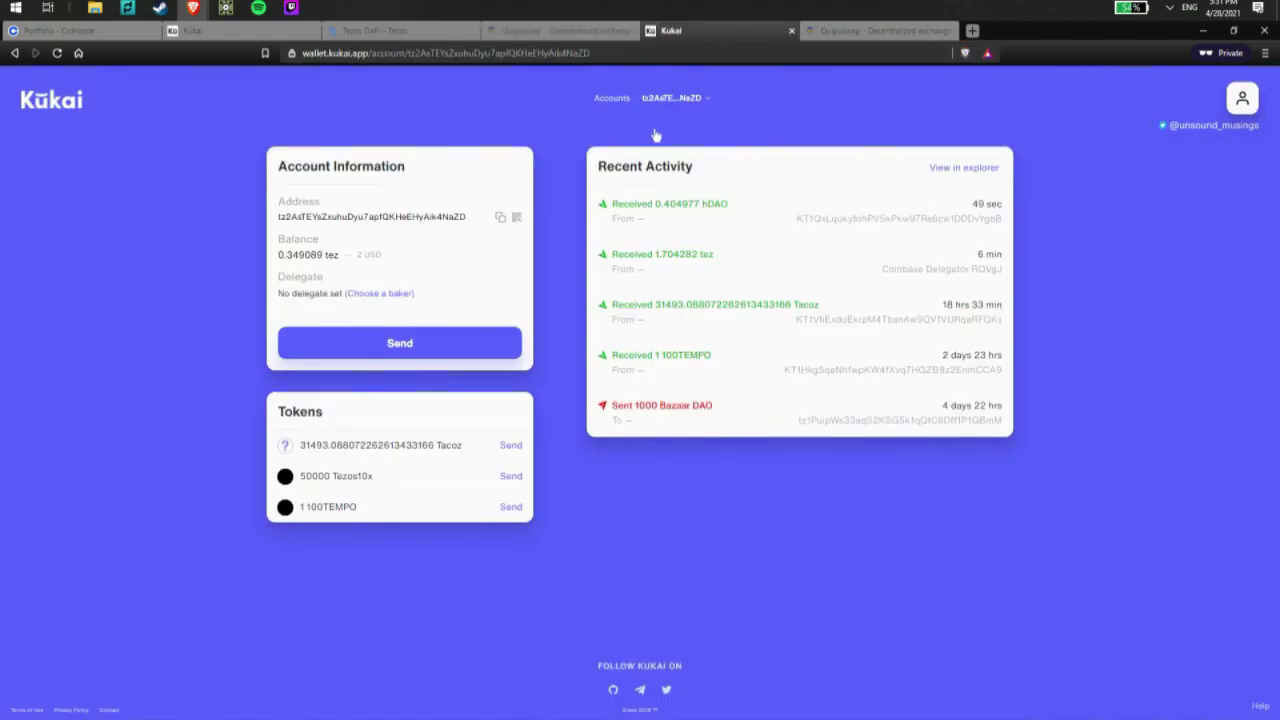
left_click(840, 31)
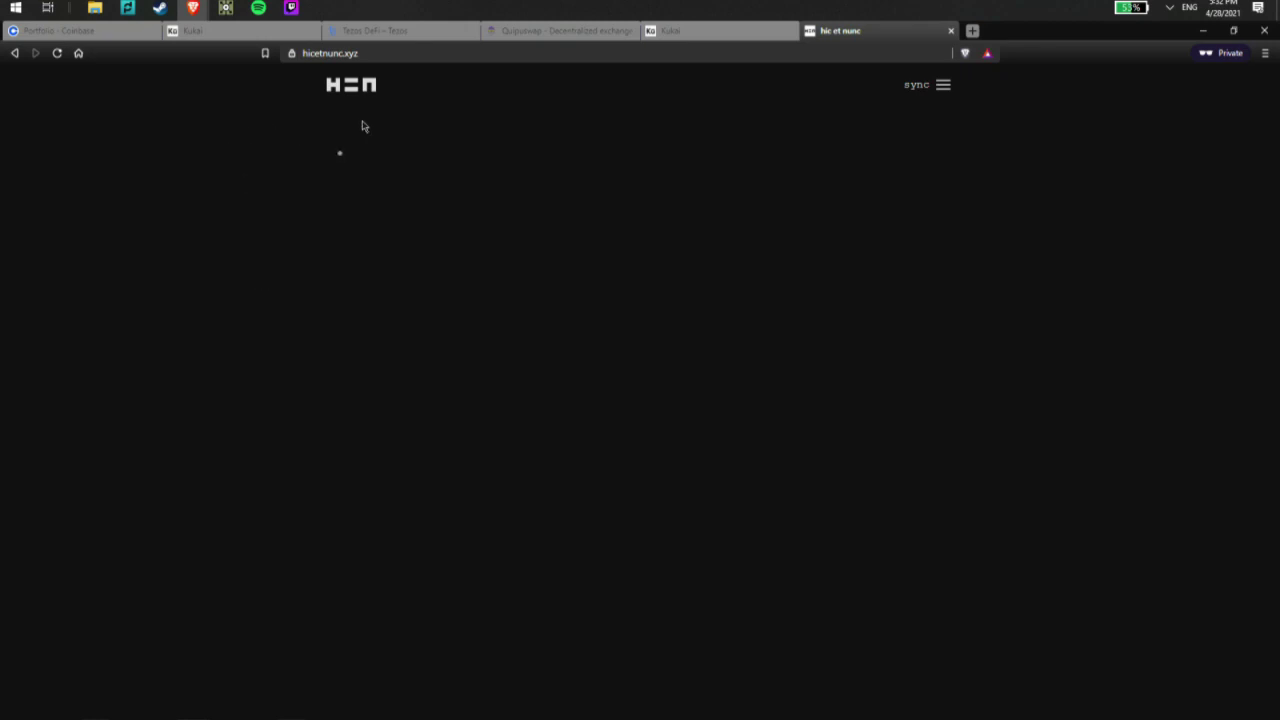
Step: Sync hic et nunc with Kukai by approving the site's permission request in the wallet
left_click(943, 86)
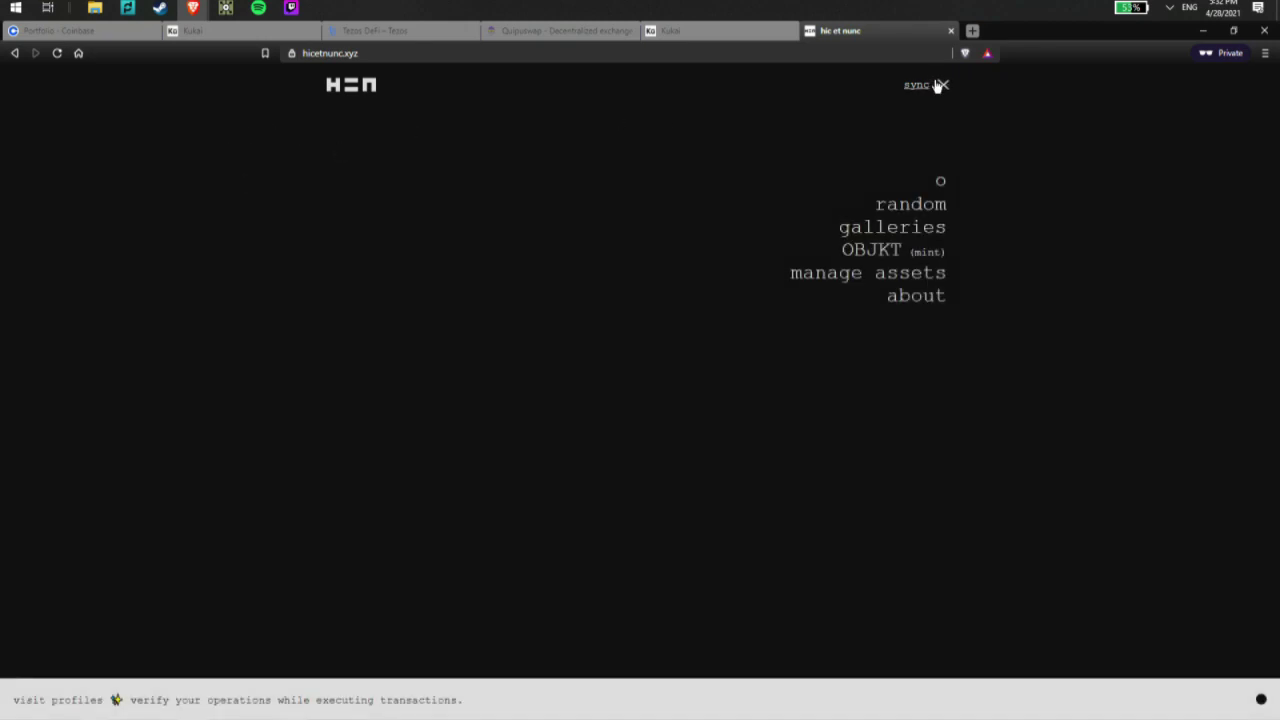
left_click(918, 86)
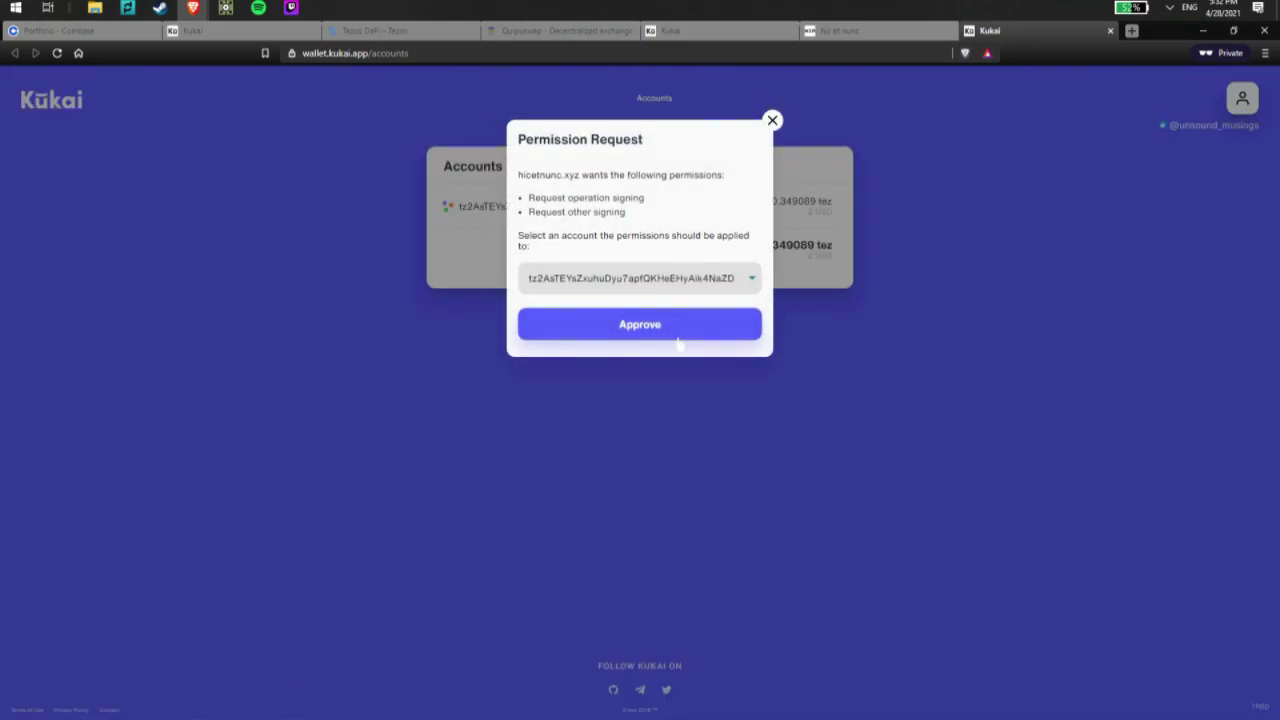
left_click(679, 340)
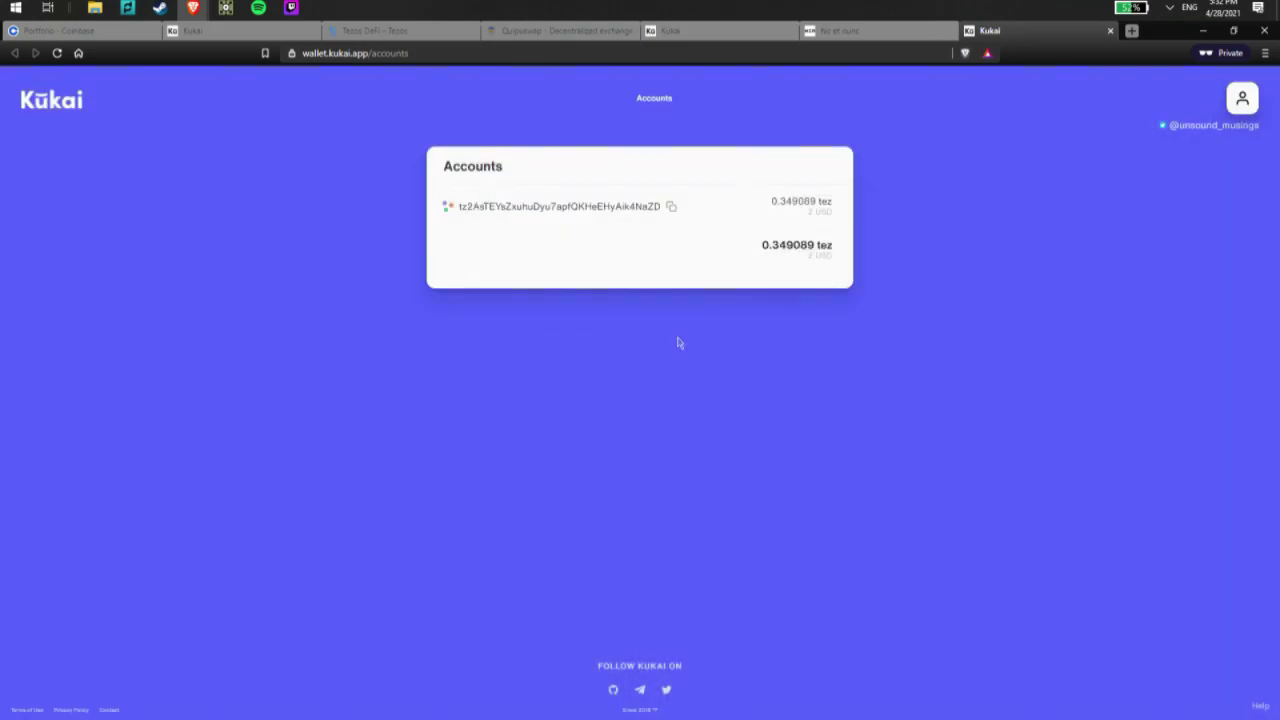
left_click(859, 31)
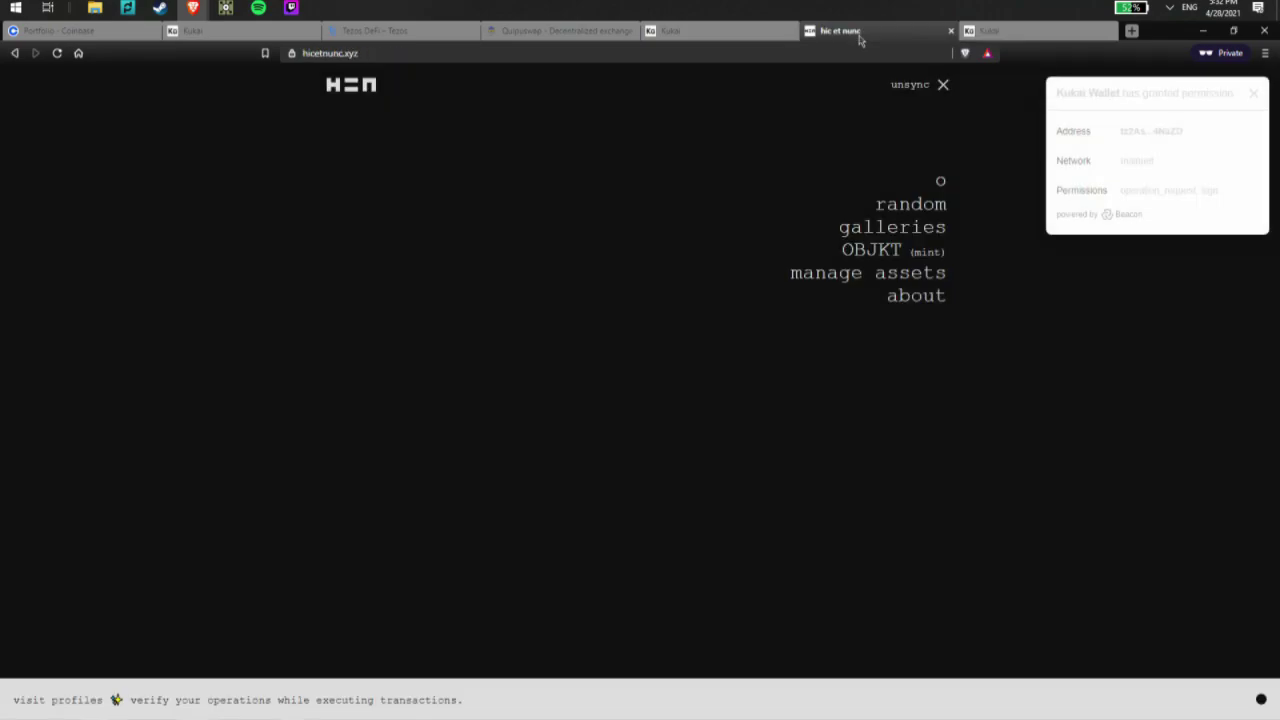
left_click(942, 86)
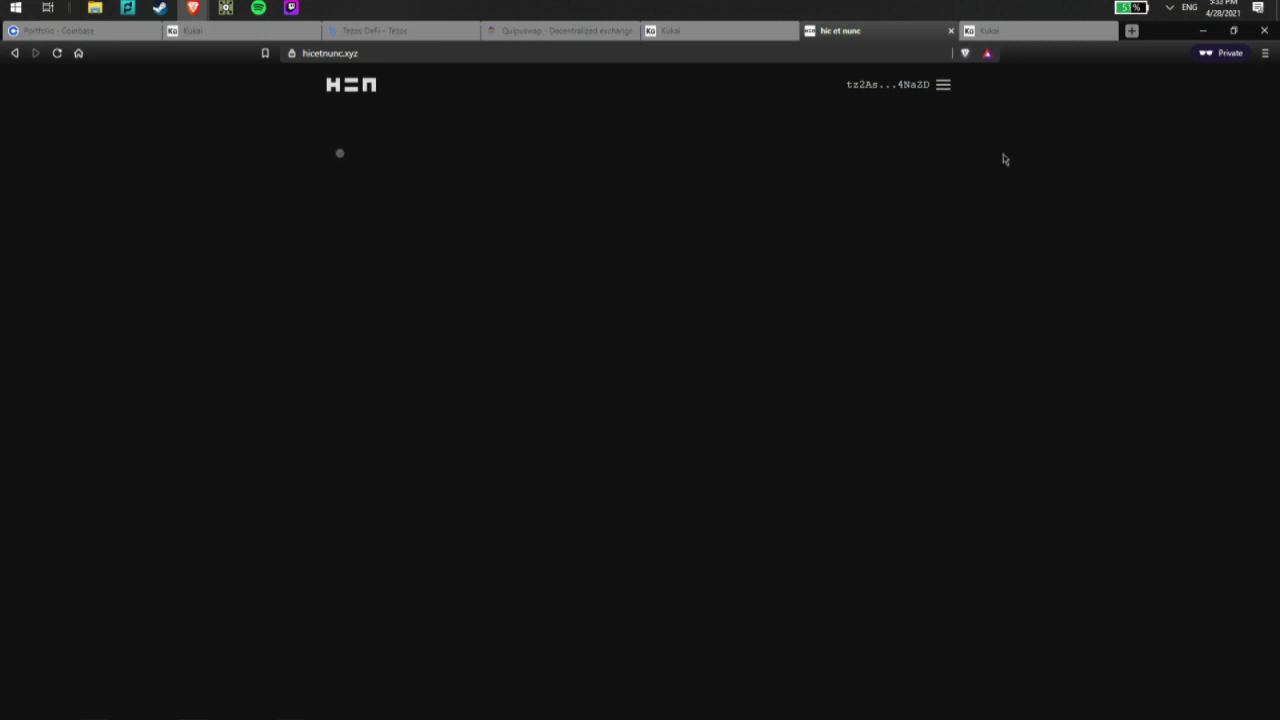
Step: Open the wallet's profile collection to show the 0.404977 hDAO balance
left_click(943, 85)
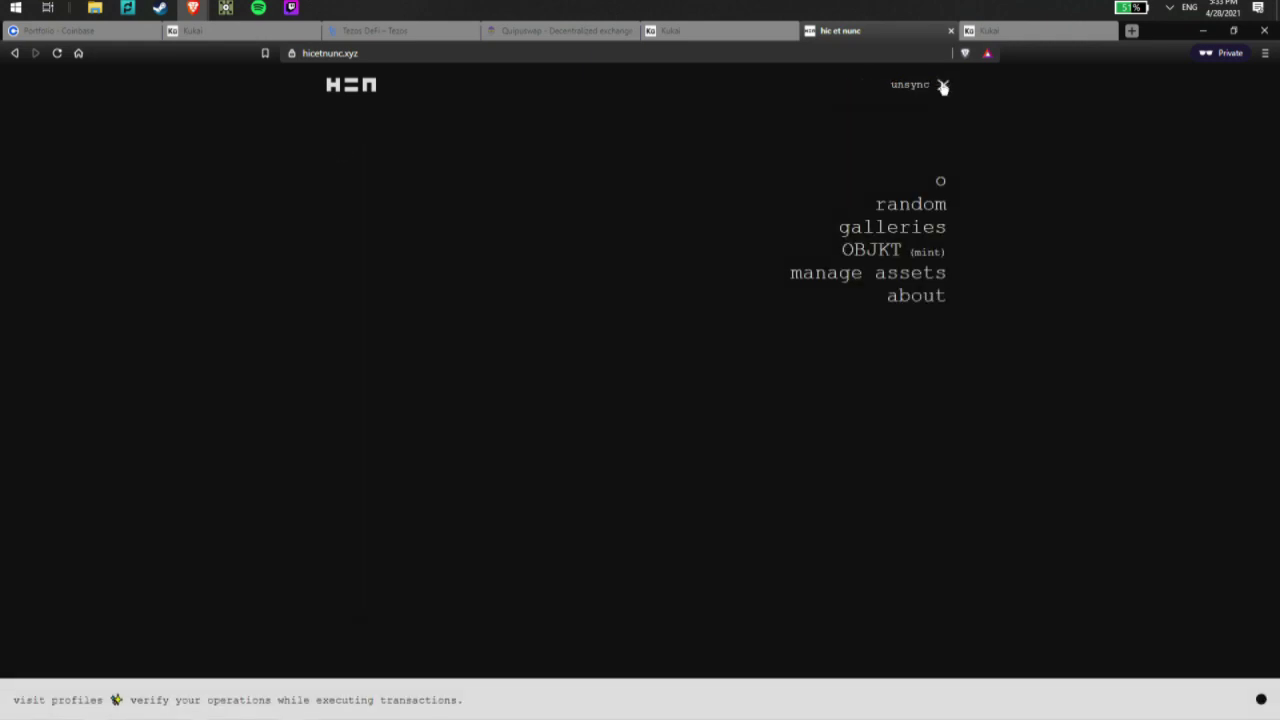
left_click(926, 276)
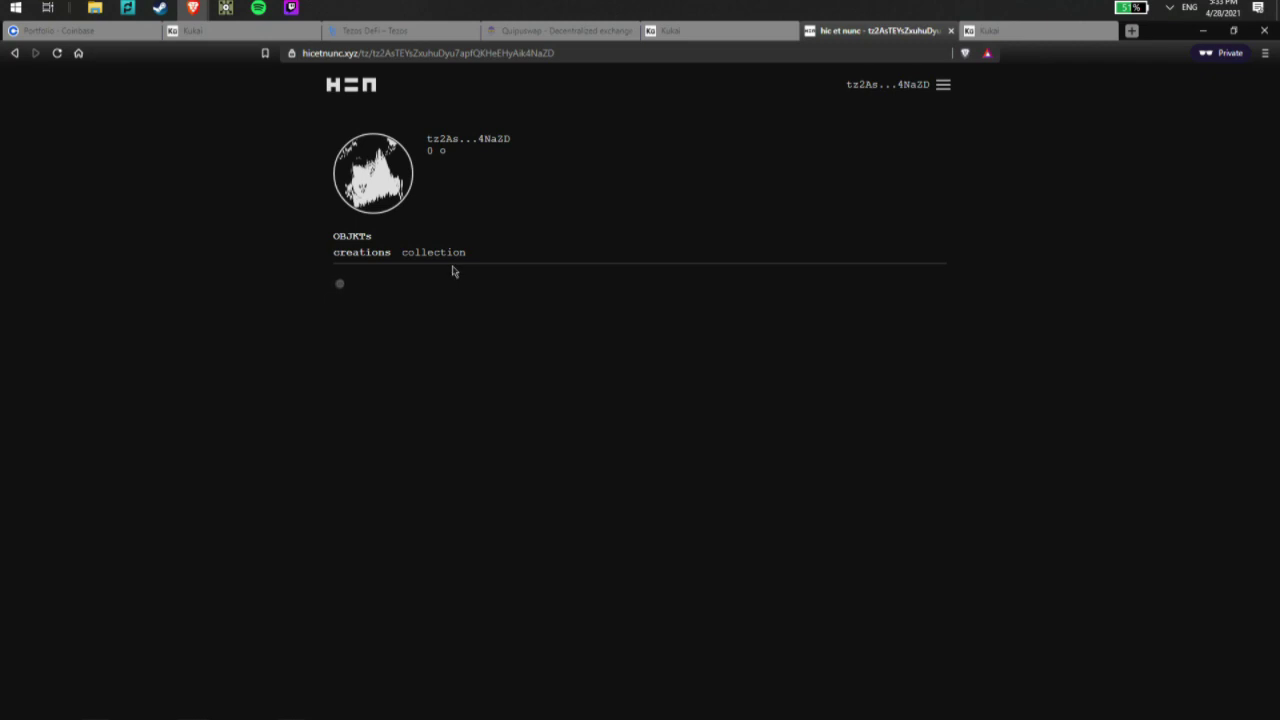
left_click(452, 255)
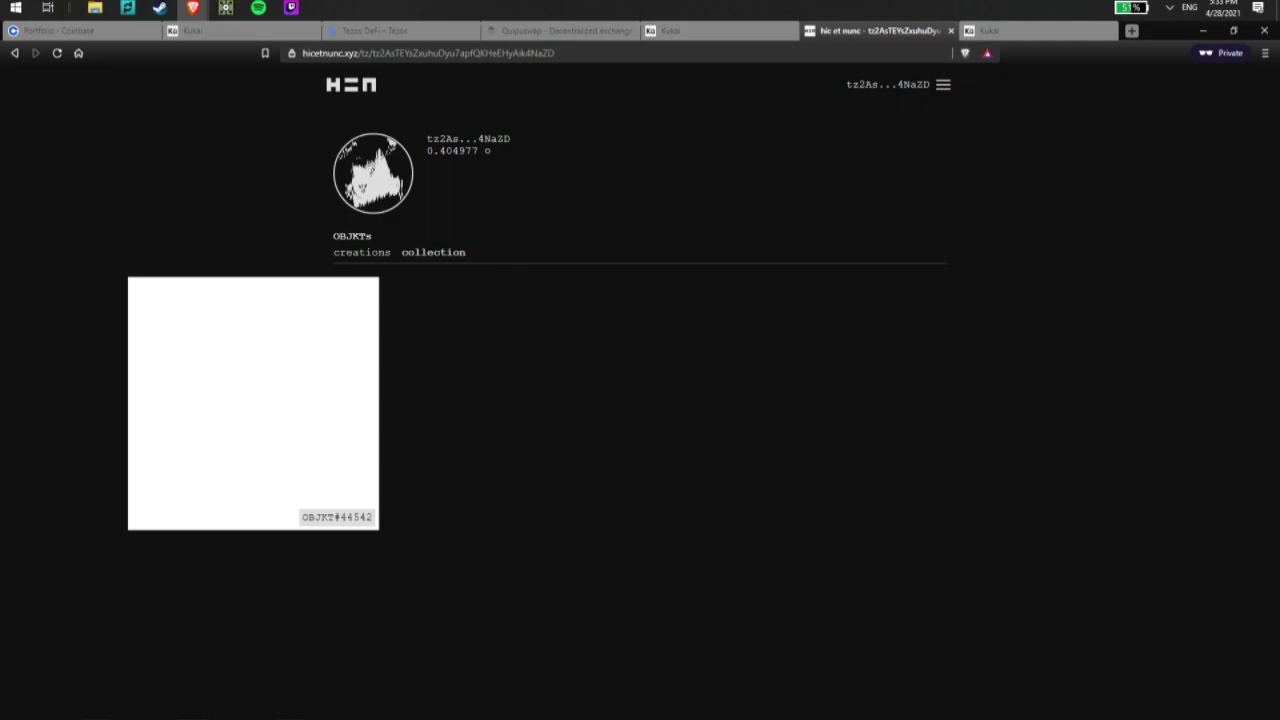
Step: Open the collected OBJKT#44542 100TEMPO artwork page and scroll through it
left_click(309, 414)
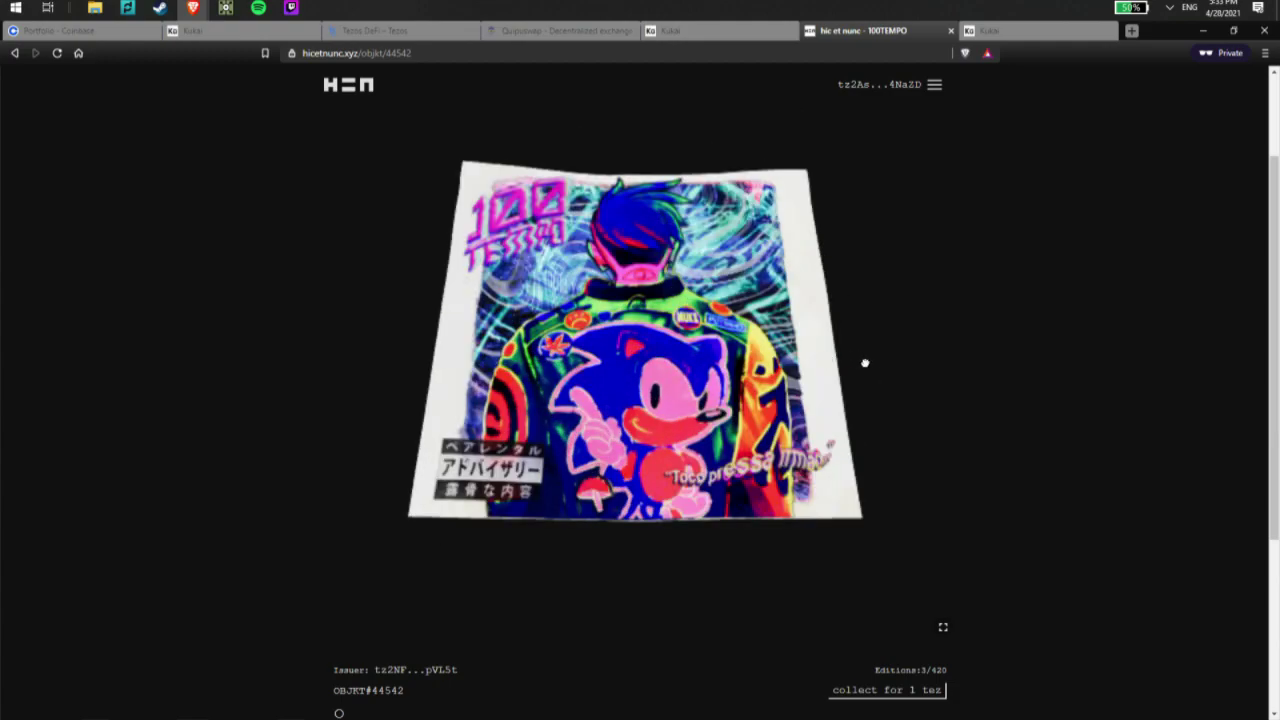
scroll(1100, 425, "down", 1)
scroll(1108, 423, "down", 1)
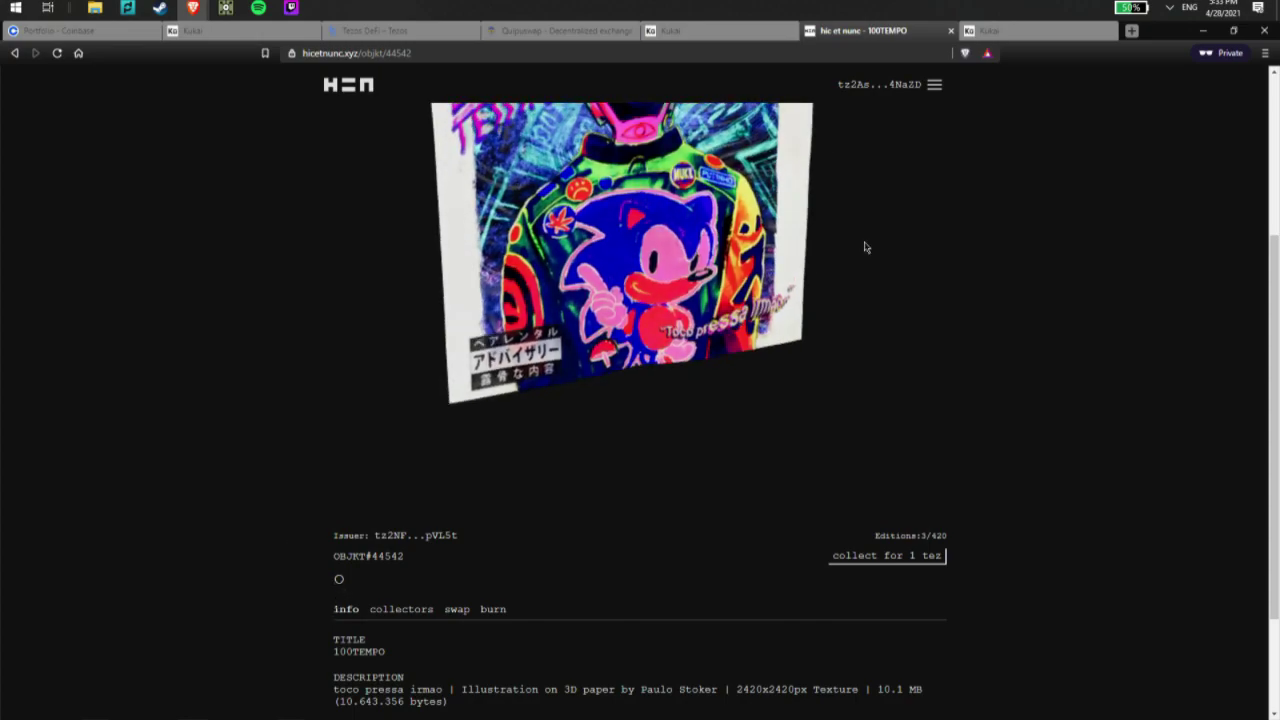
scroll(955, 243, "up", 2)
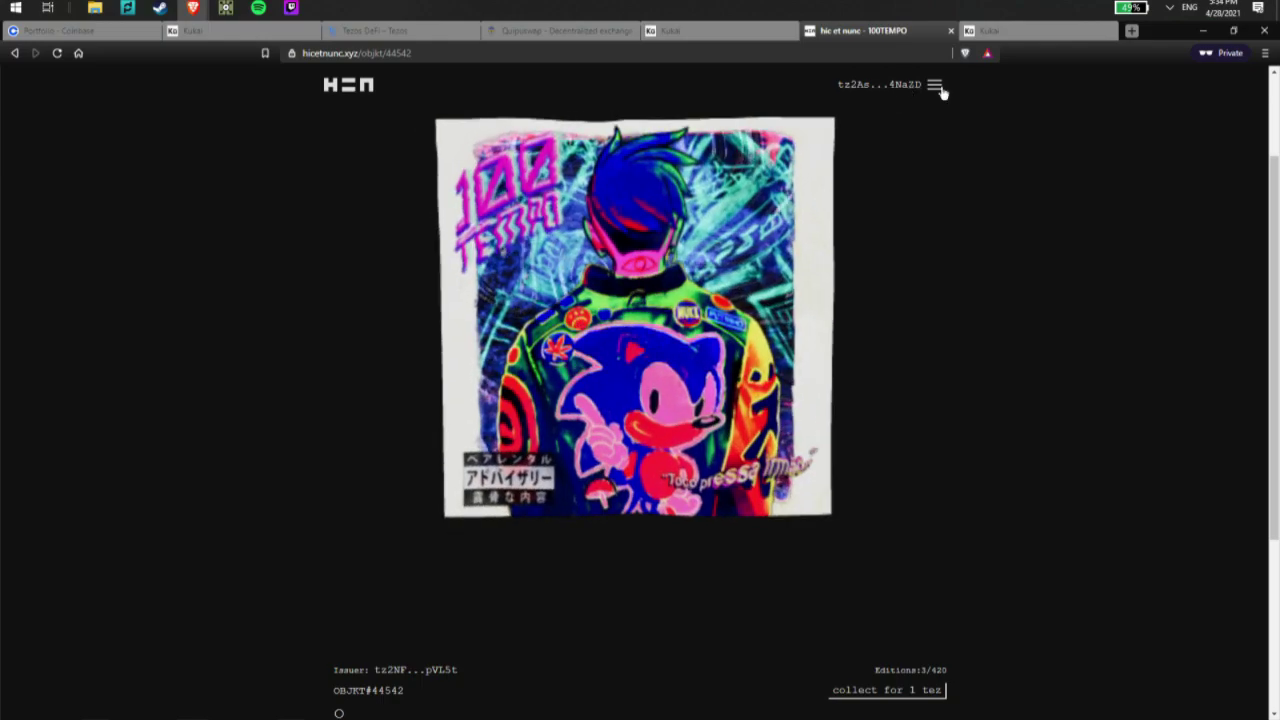
Step: Go back to the profile page and highlight the 0.404977 hDAO balance figure
left_click(936, 86)
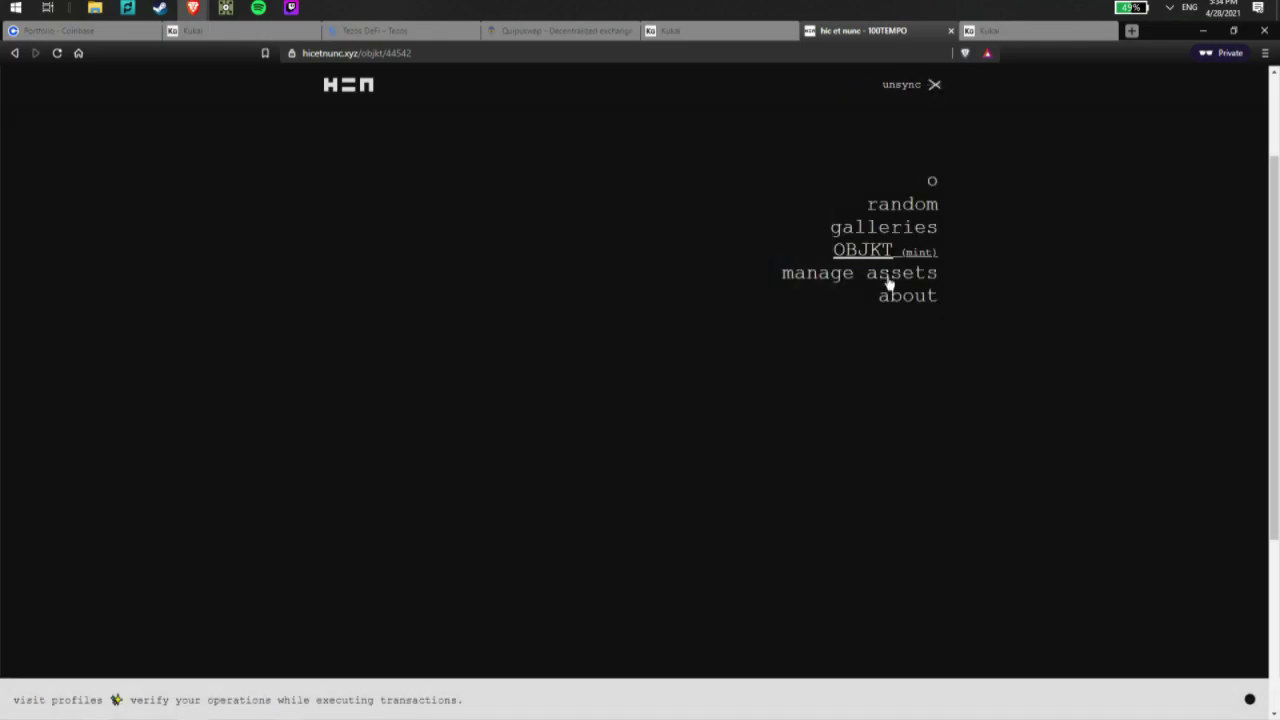
left_click(888, 284)
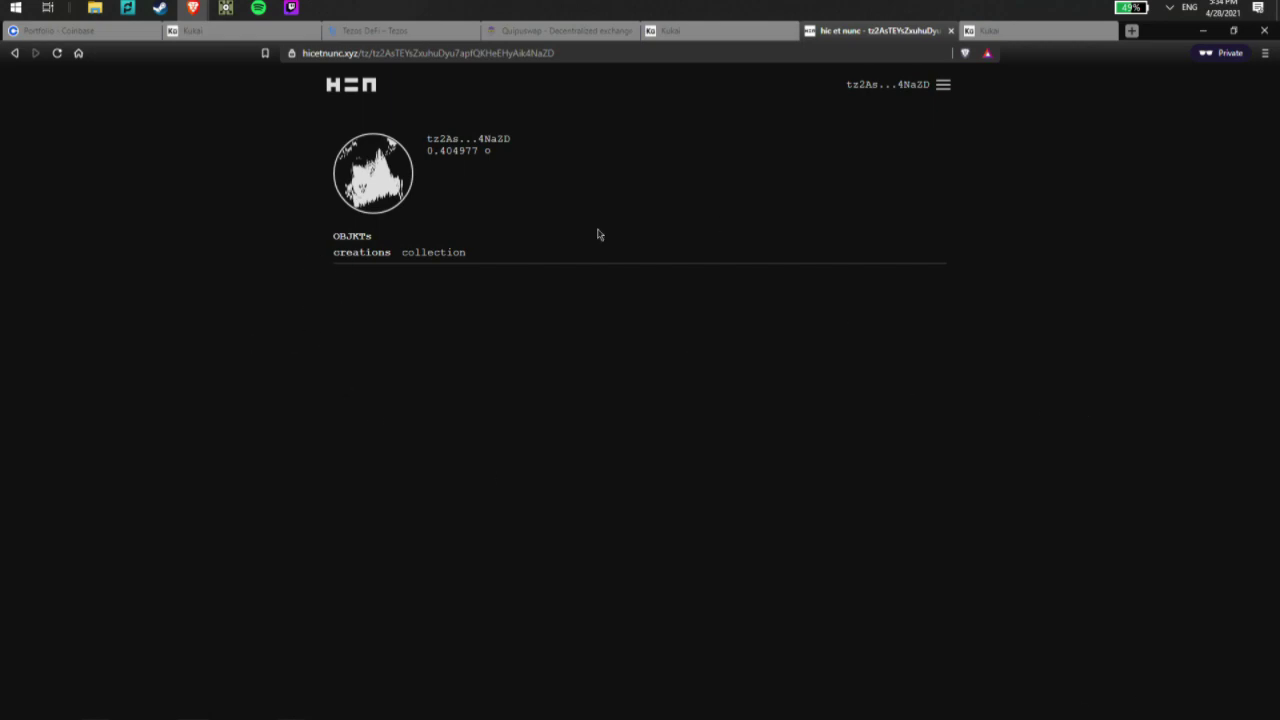
left_click_drag(427, 150, 461, 172)
left_click(422, 158)
left_click(443, 163)
Step: Switch to the Tezos DeFi featured projects page and scroll through the hDao, sDao and Wrap cards
left_click(350, 29)
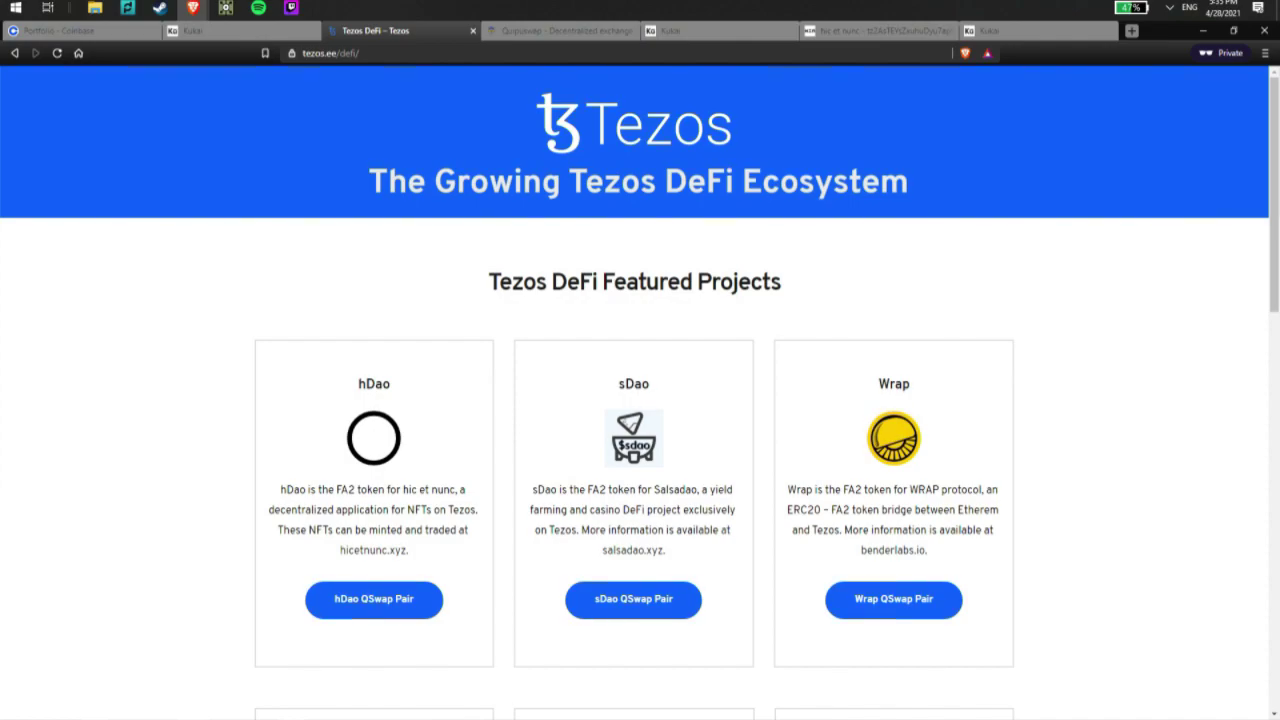
scroll(640, 392, "down", 1)
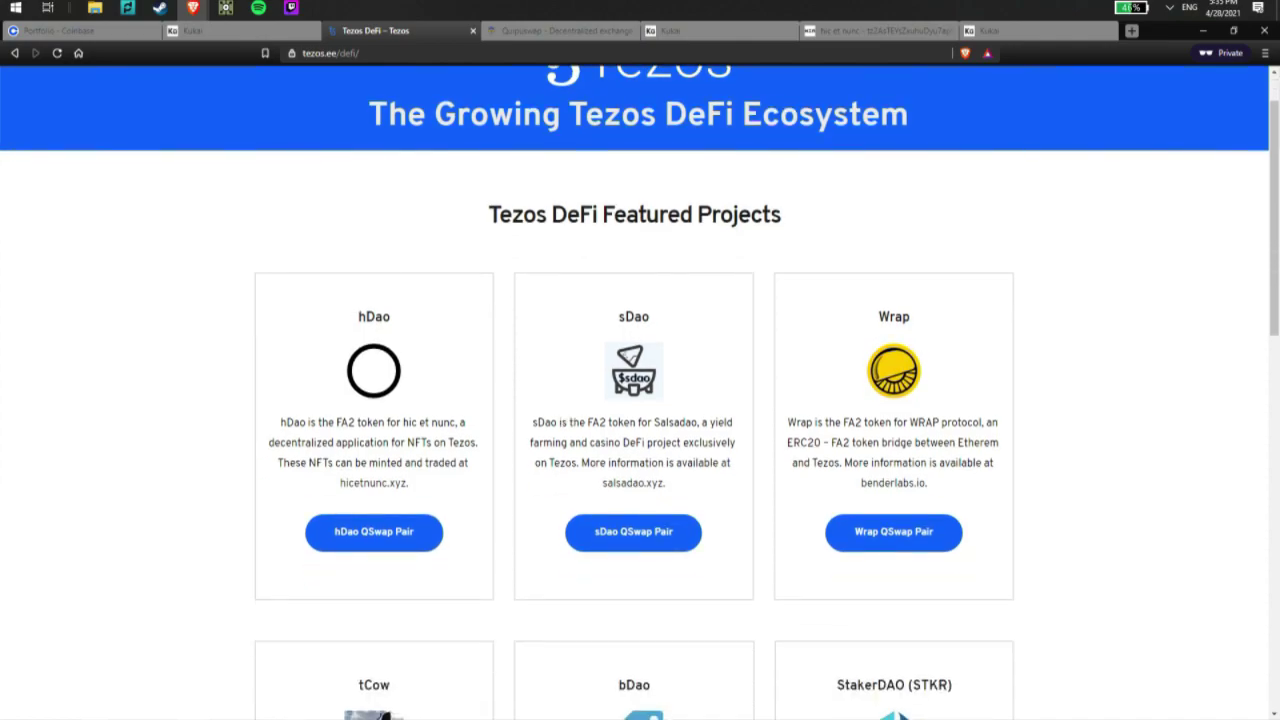
scroll(640, 392, "up", 1)
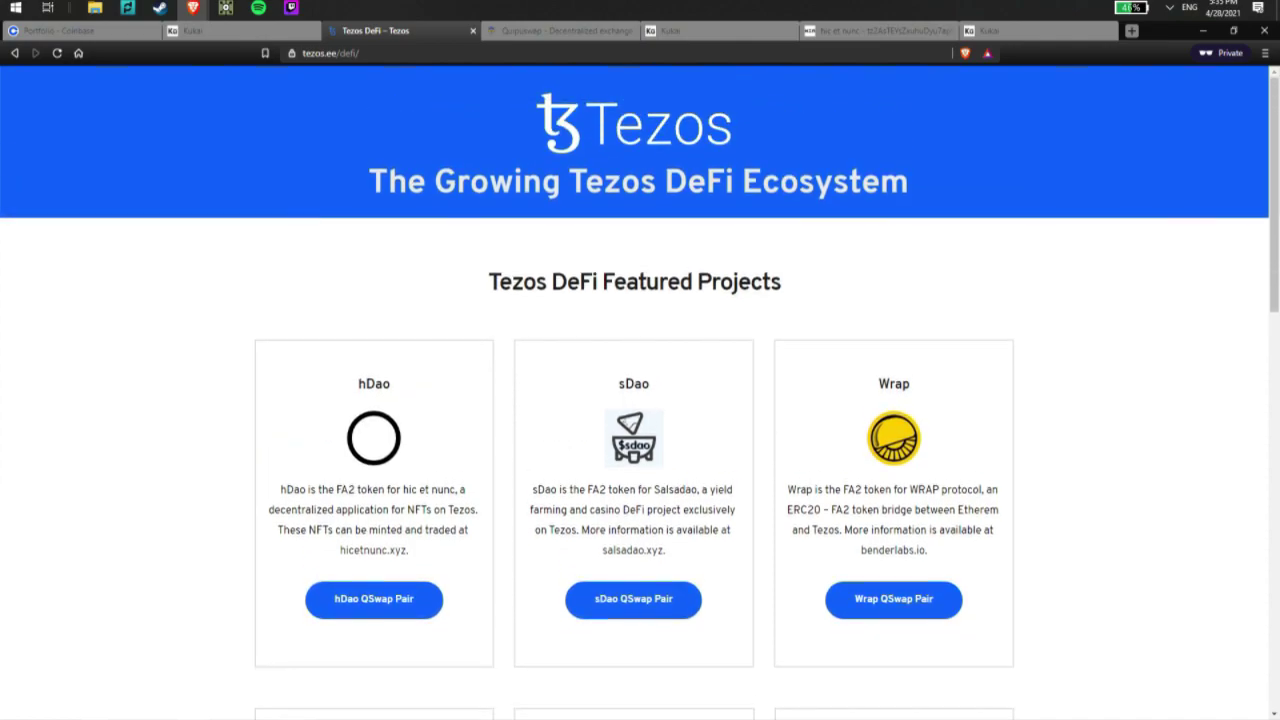